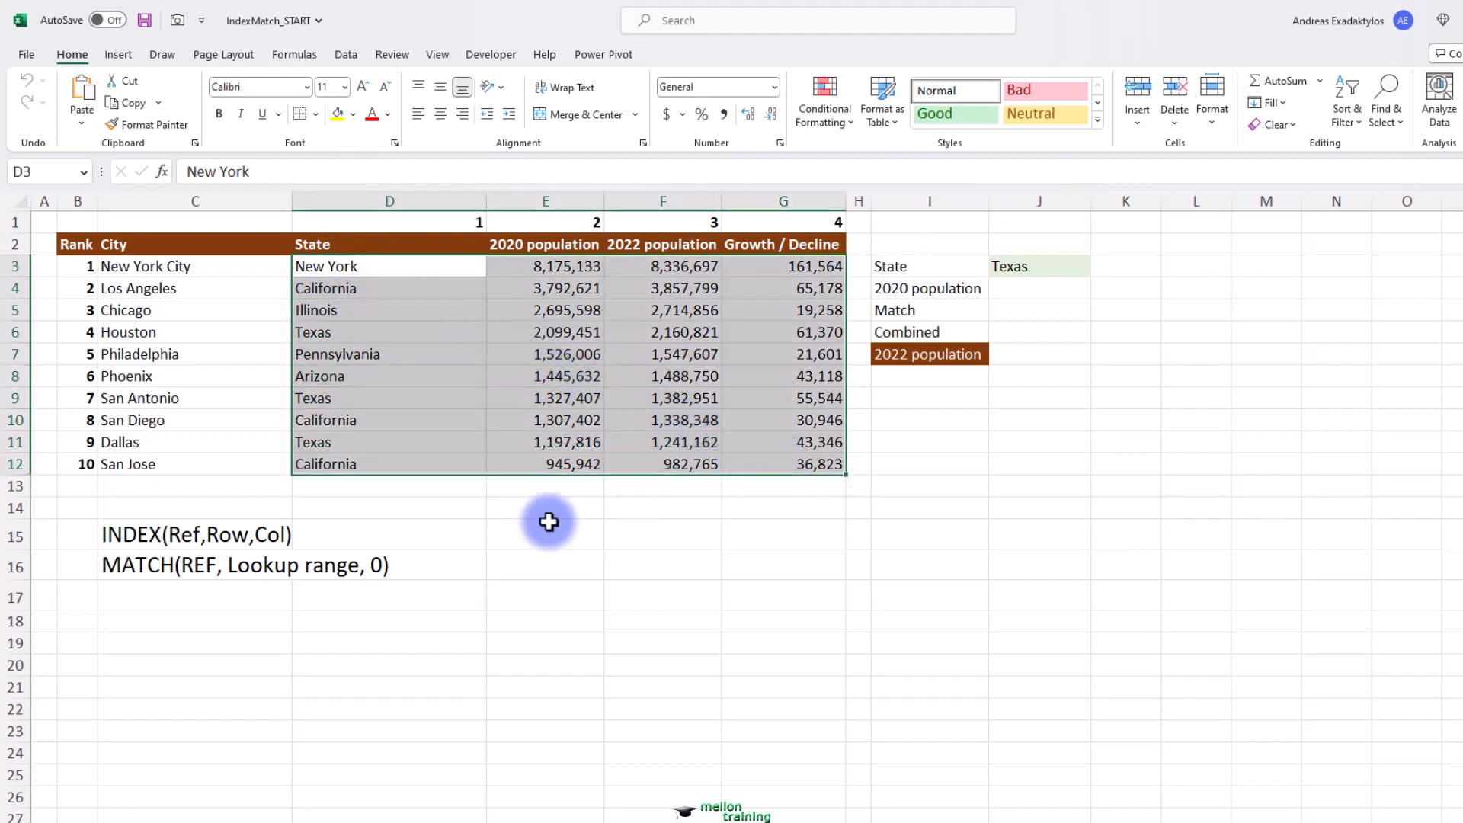
- Fill the data range D3:G12, from State to Growth / Decline, with the lightest theme green
click(354, 114)
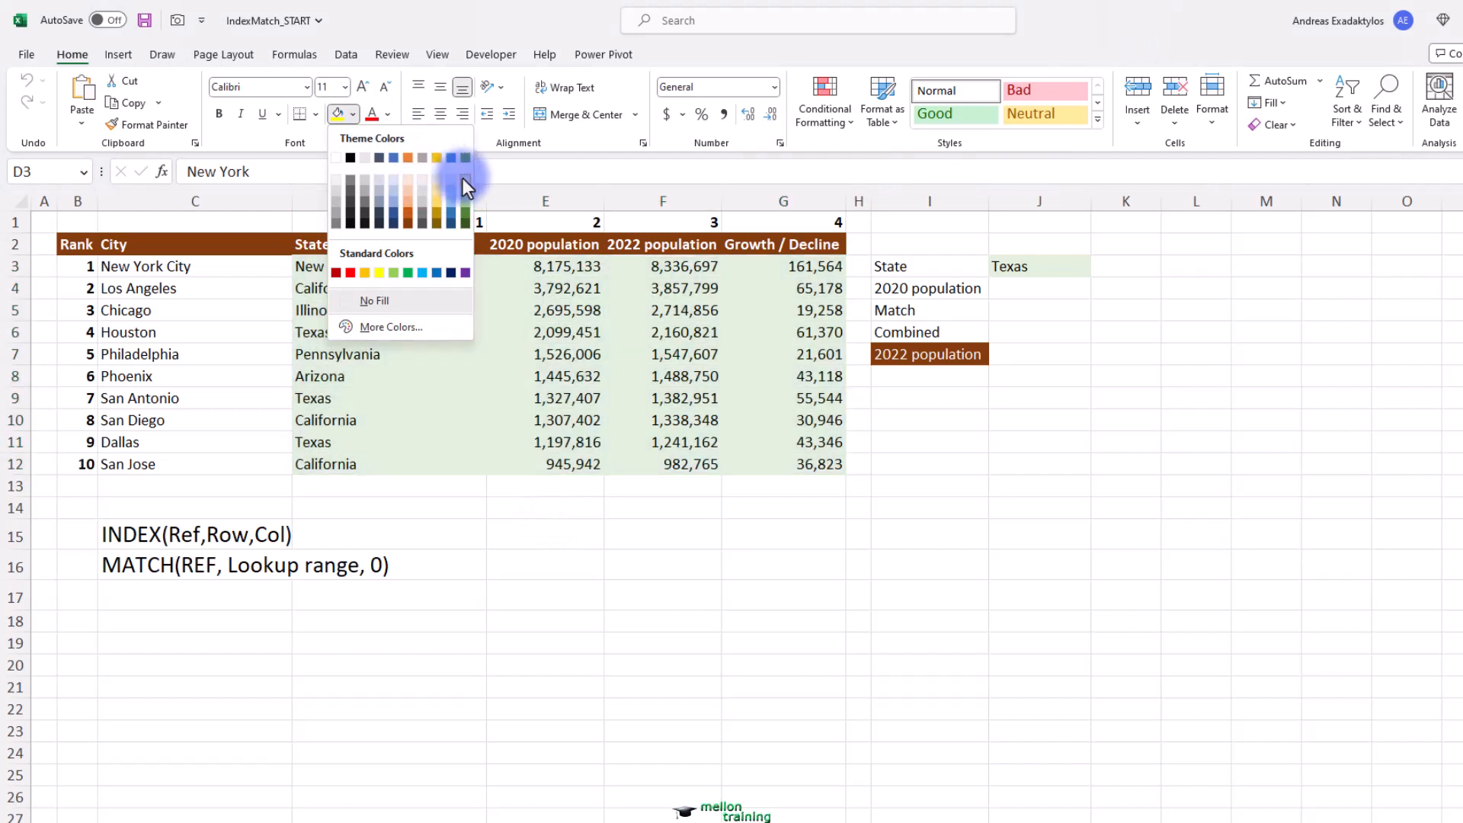
click(463, 179)
click(549, 506)
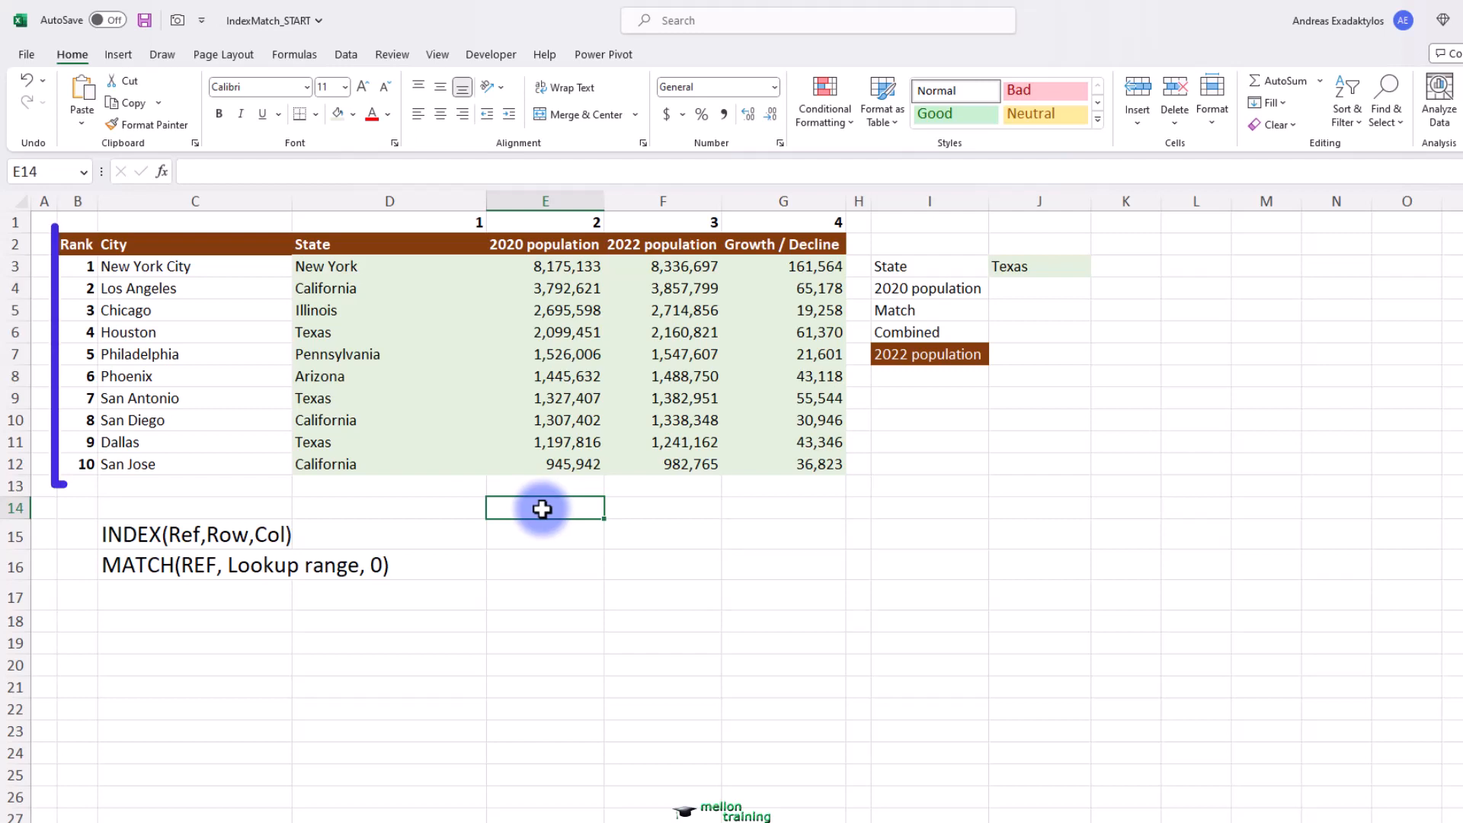
- Examine the rank numbers, the column numbers above the headers, the Houston row and the formula behind the State result in J3
drag(68, 261, 92, 469)
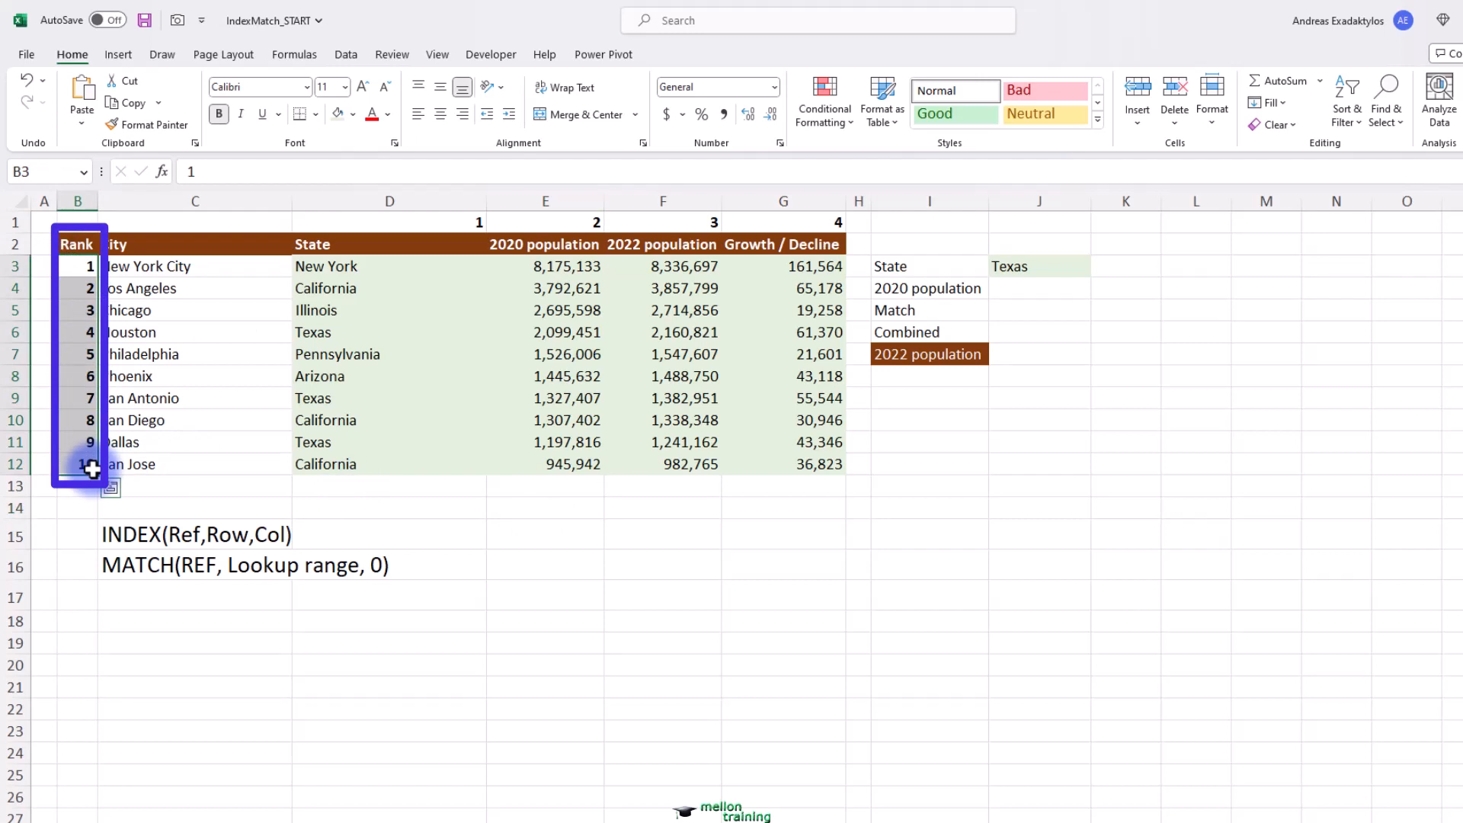
drag(457, 221, 787, 220)
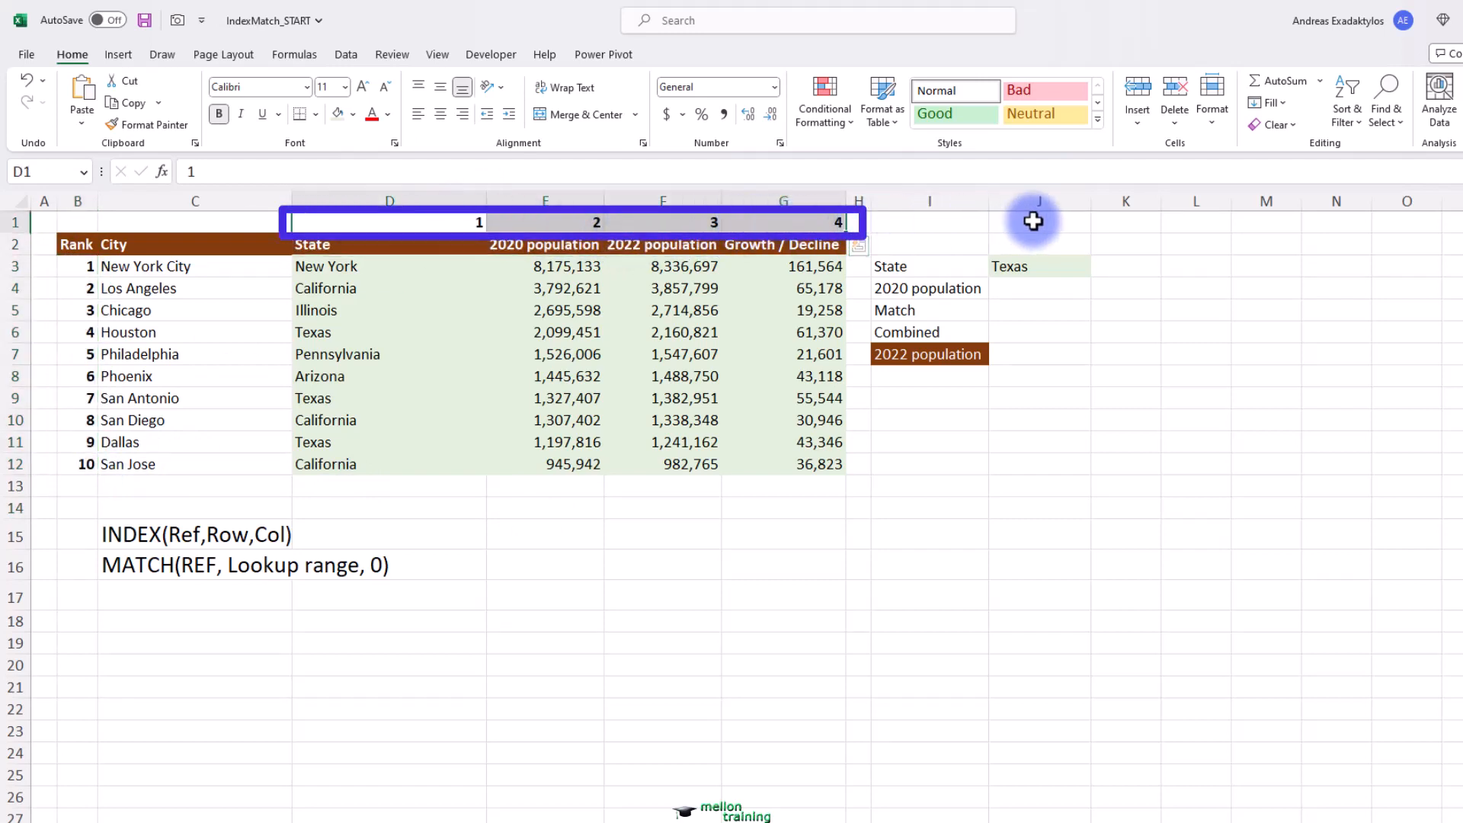
click(1032, 221)
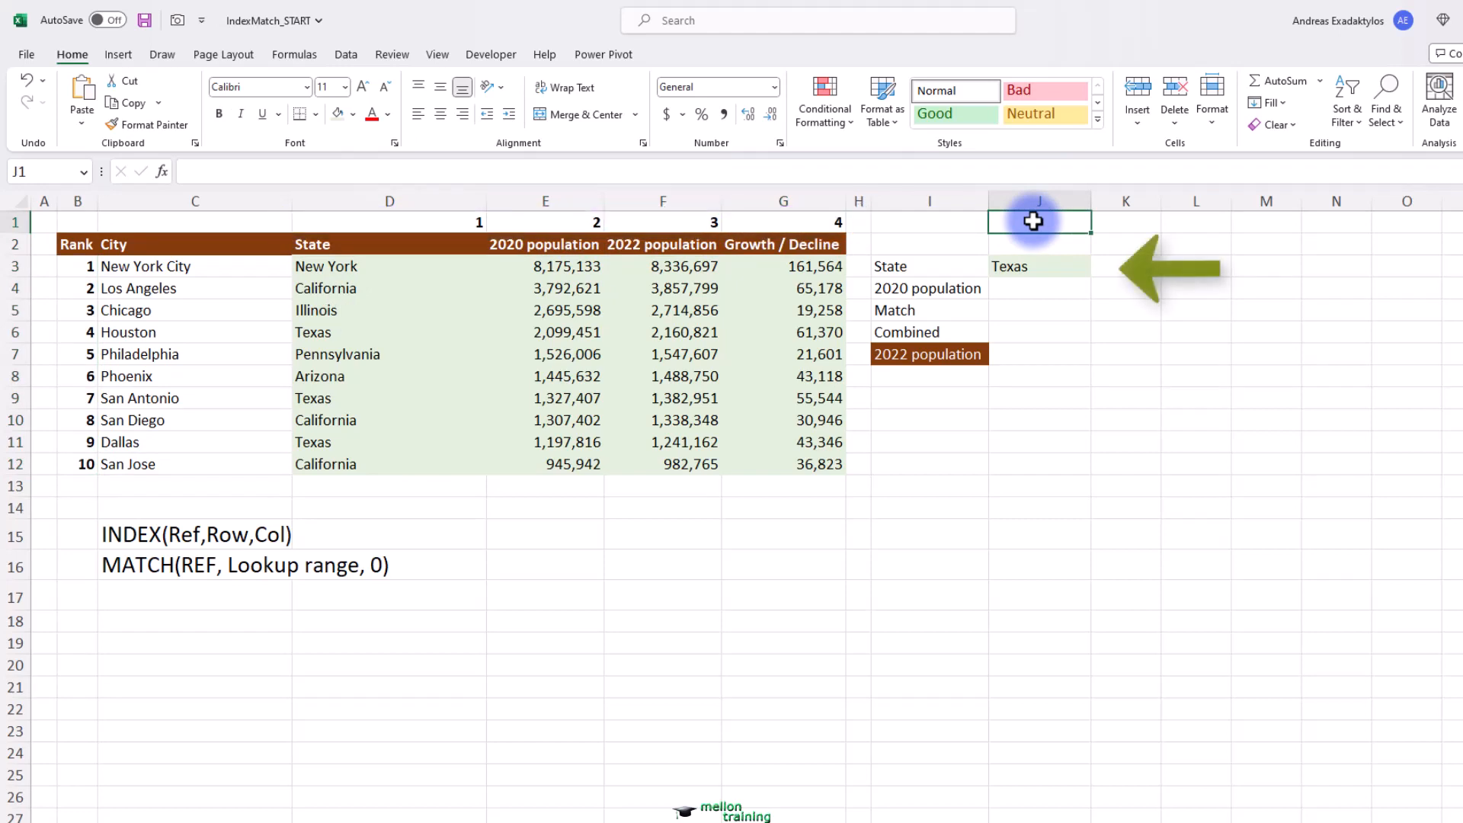
click(1038, 267)
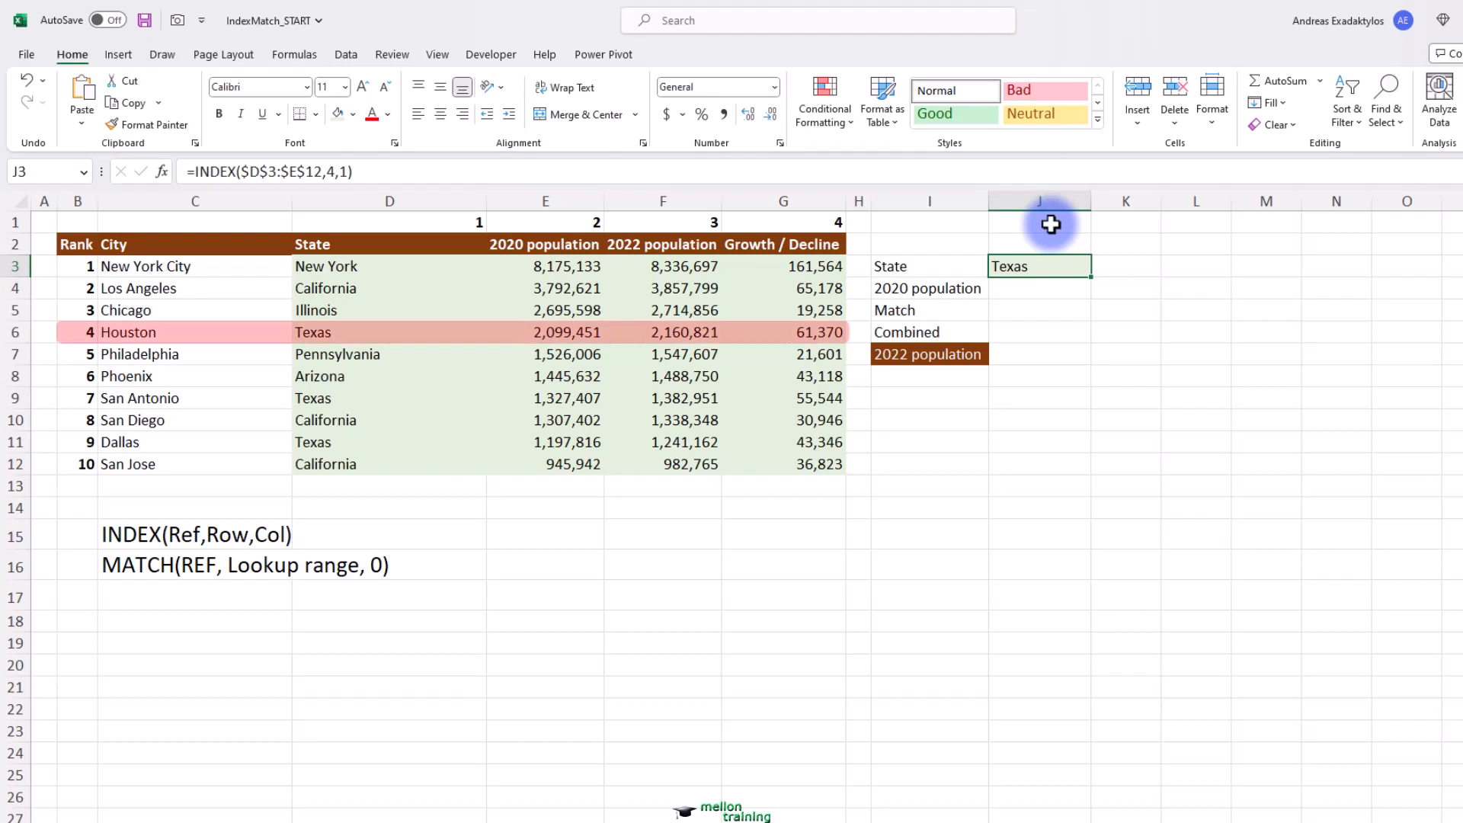
drag(317, 331, 732, 338)
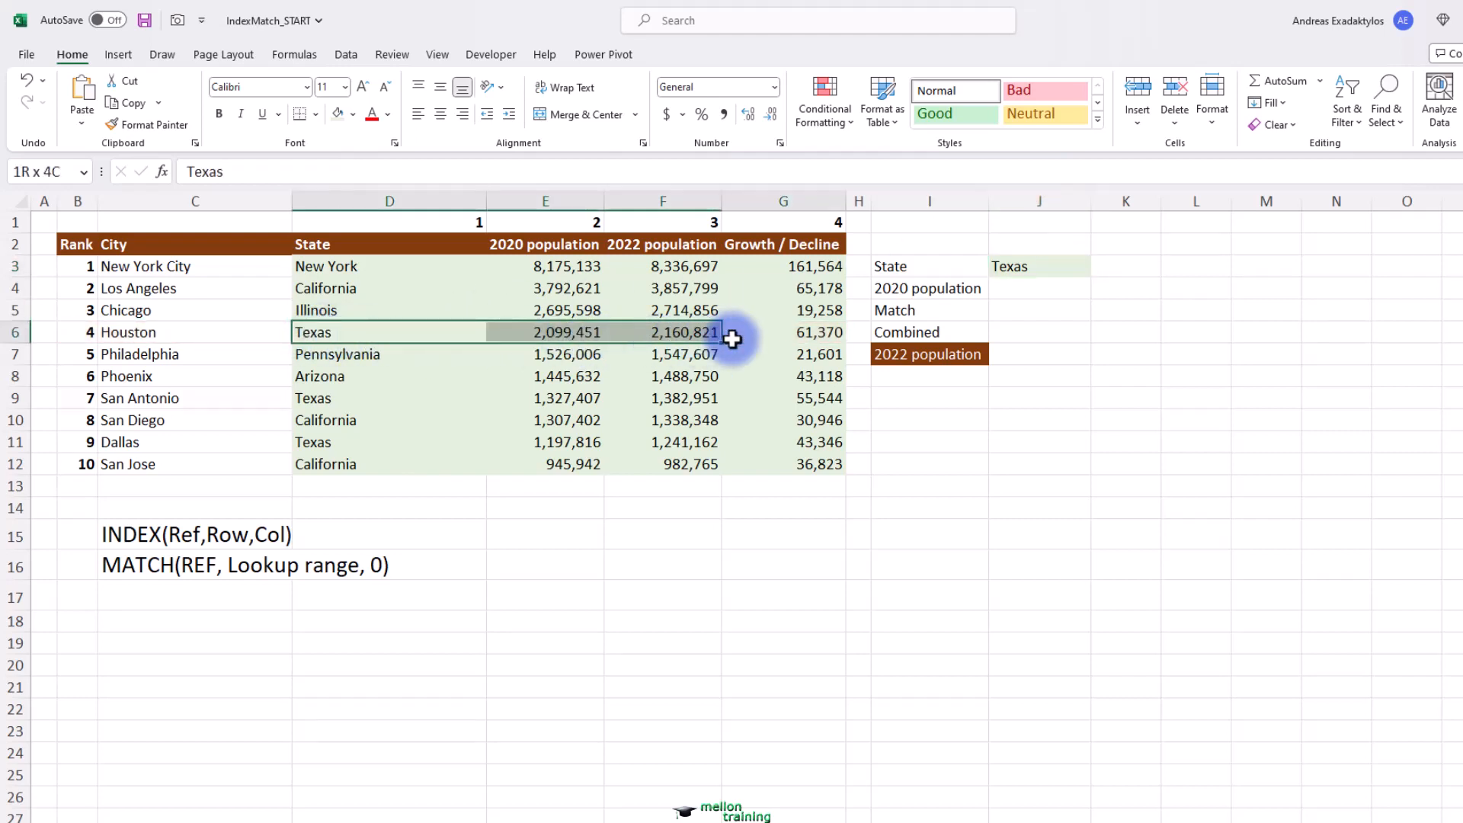
click(1038, 267)
click(1043, 222)
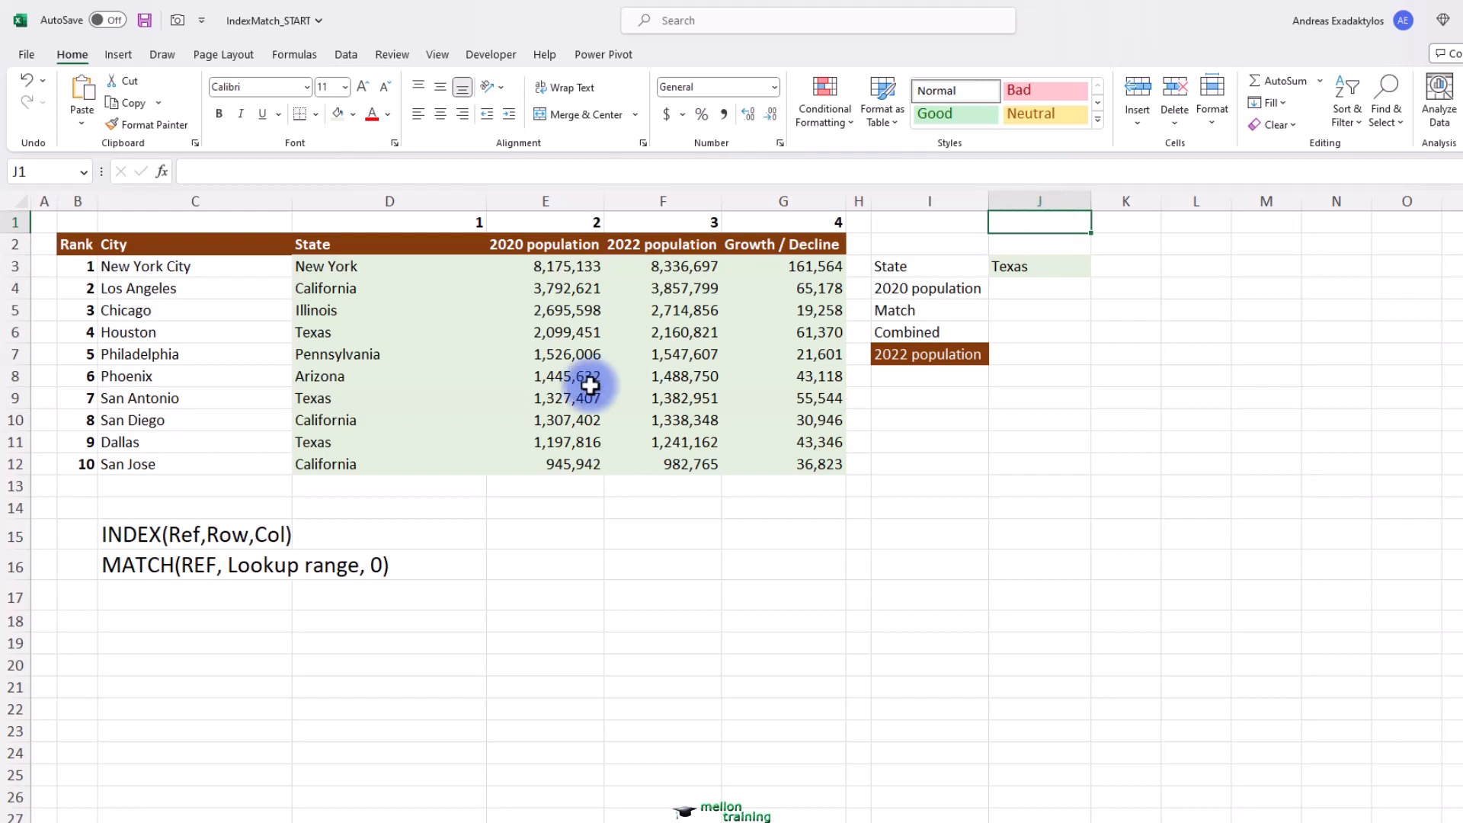
- Fill the Houston row's cells D6:G6 with the lightest theme blue
drag(302, 336, 784, 333)
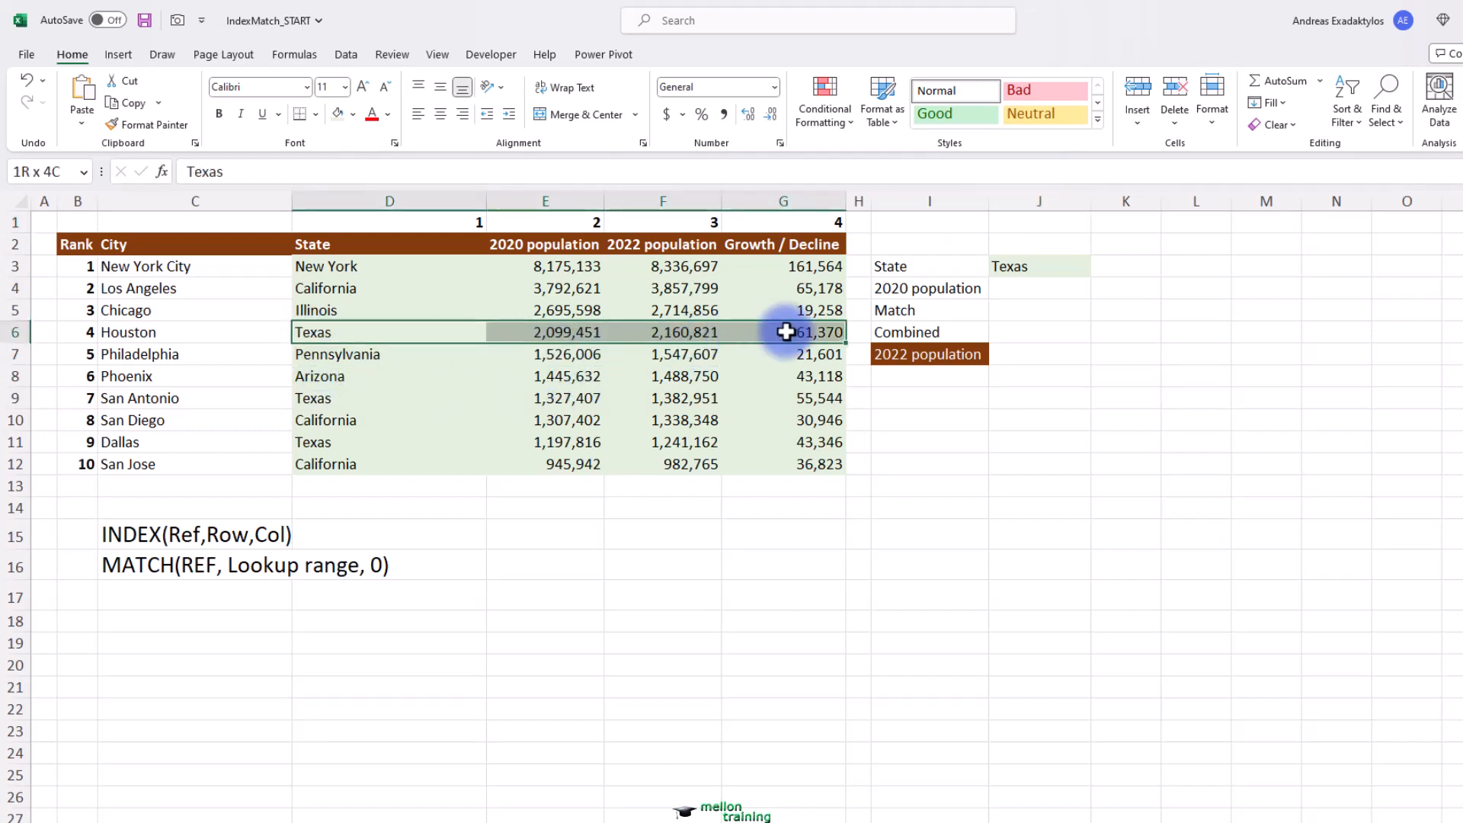
click(353, 115)
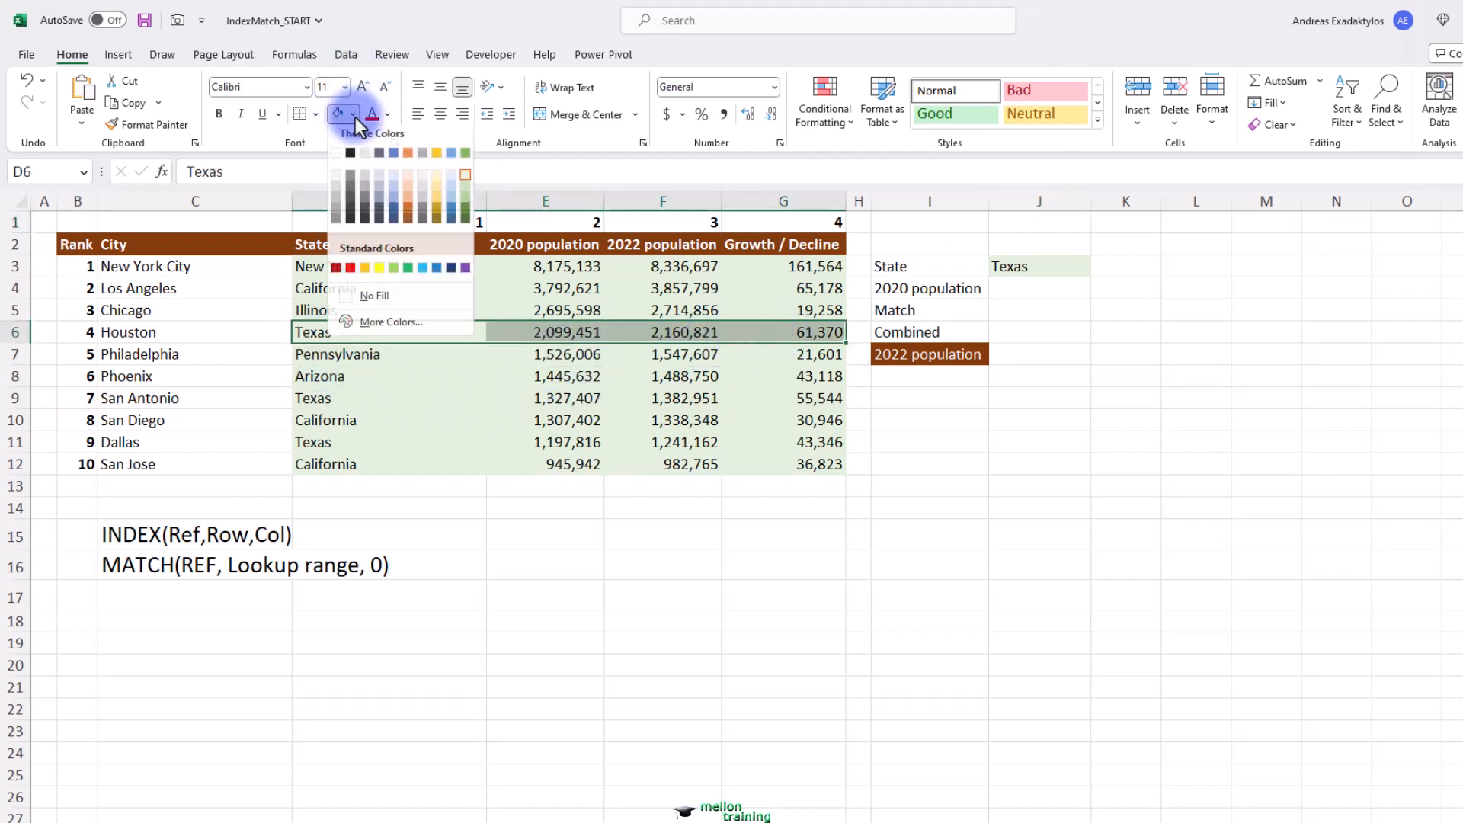
click(454, 180)
click(1060, 221)
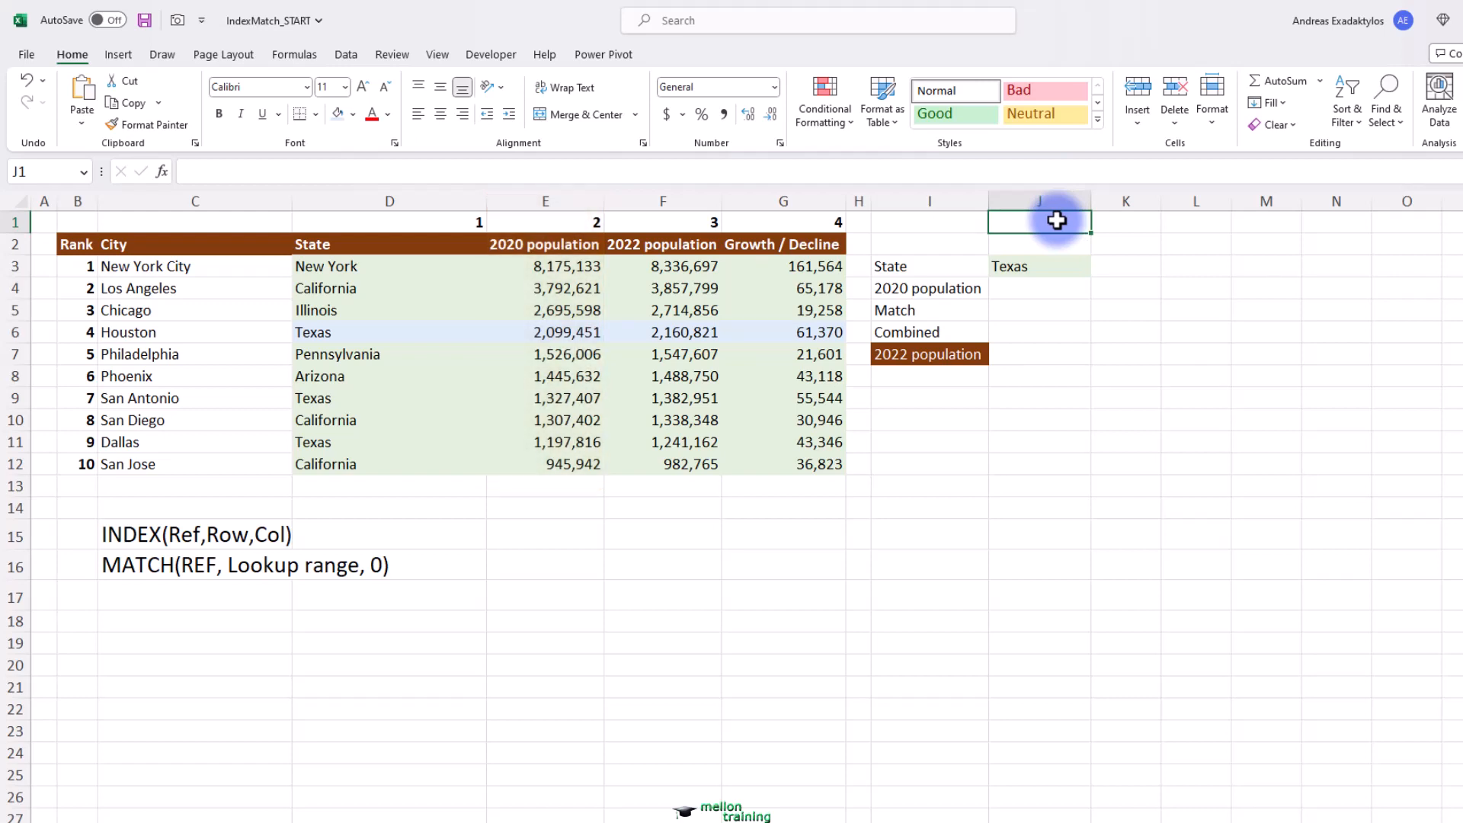
- Enter the formula =INDEX(D3:G12,4,2) in J6, beside the Combined label
click(1031, 334)
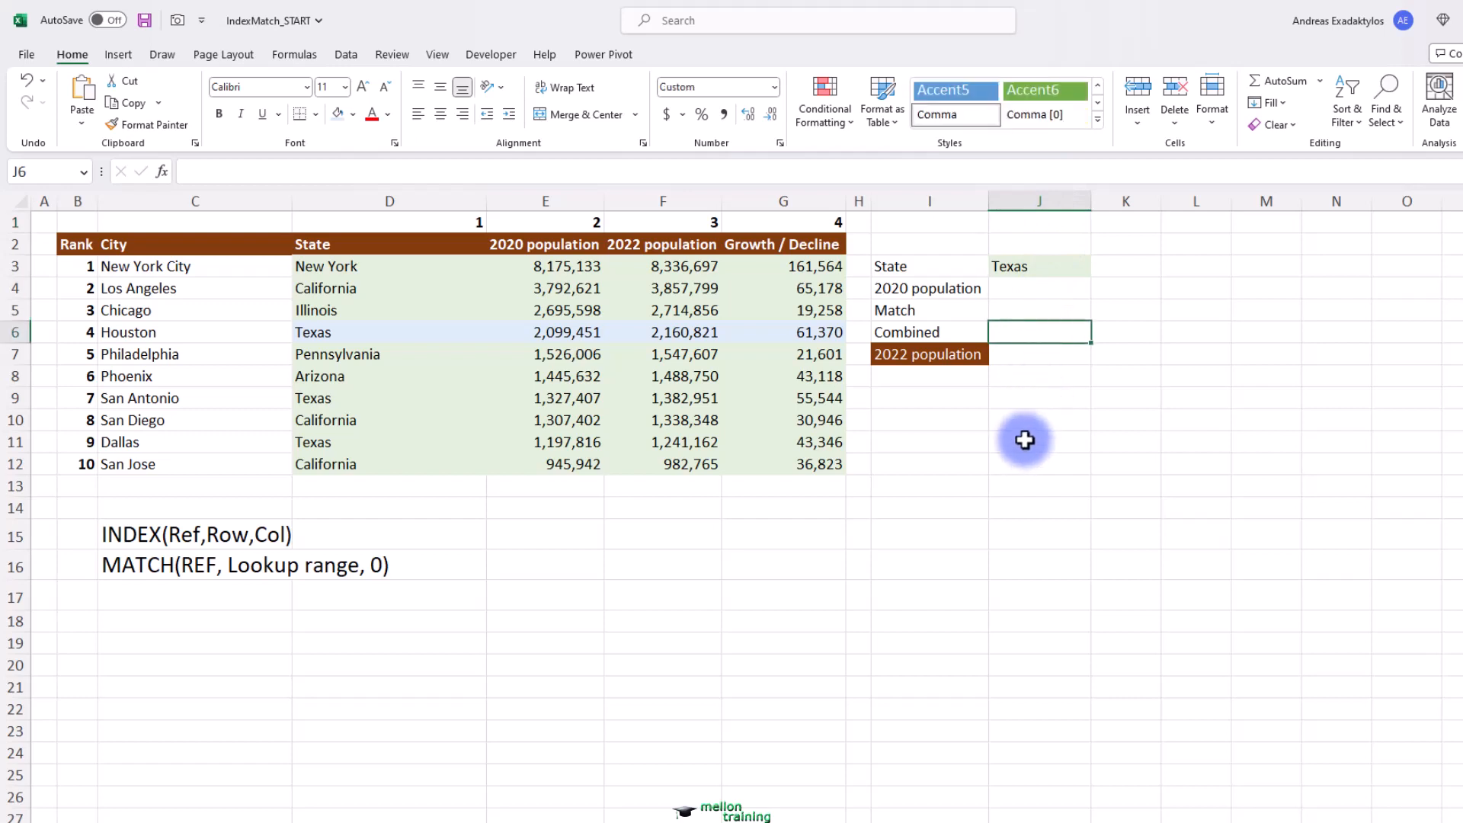
text(=INDEX()
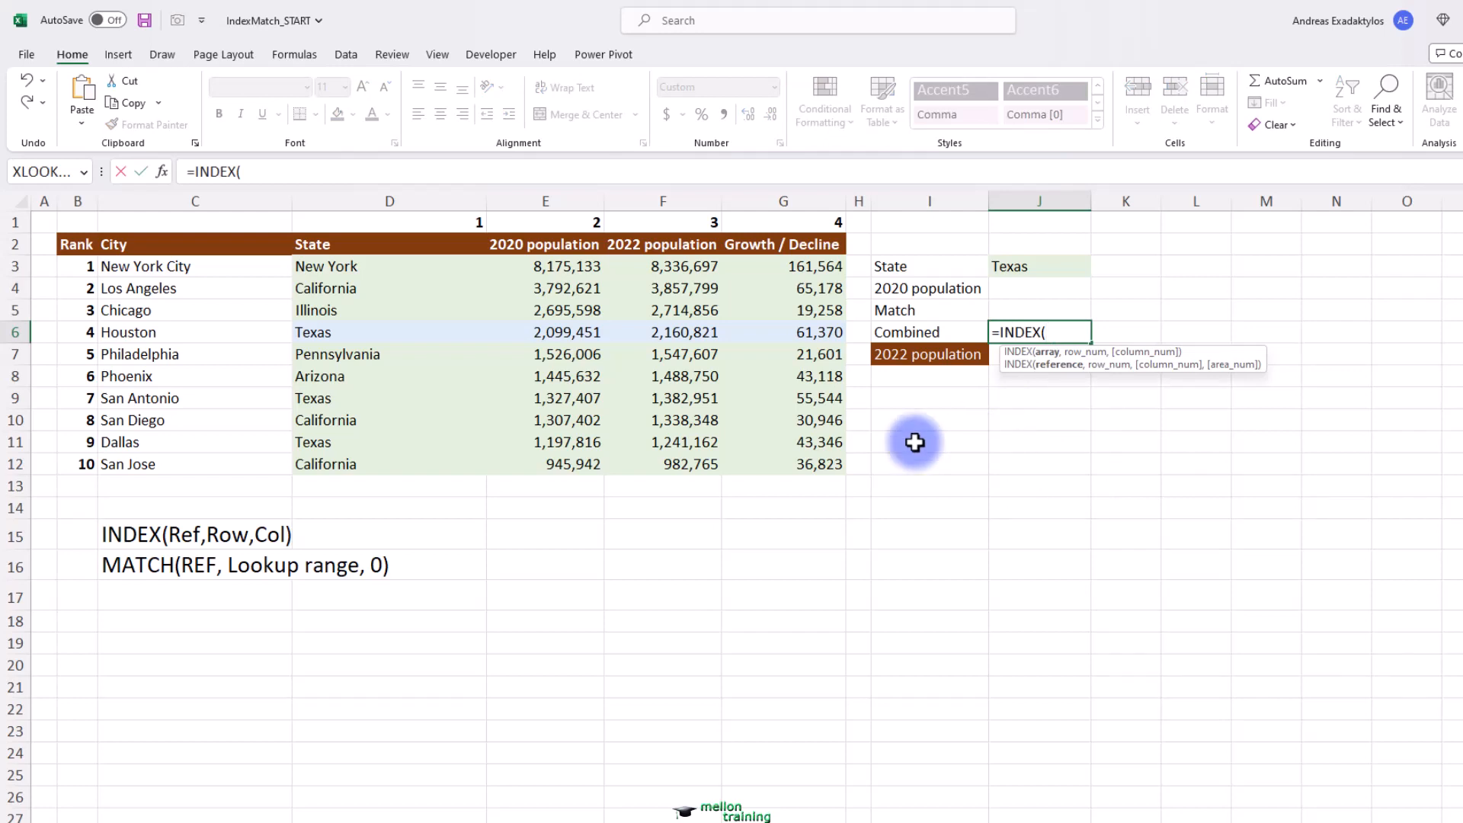
drag(336, 268, 816, 460)
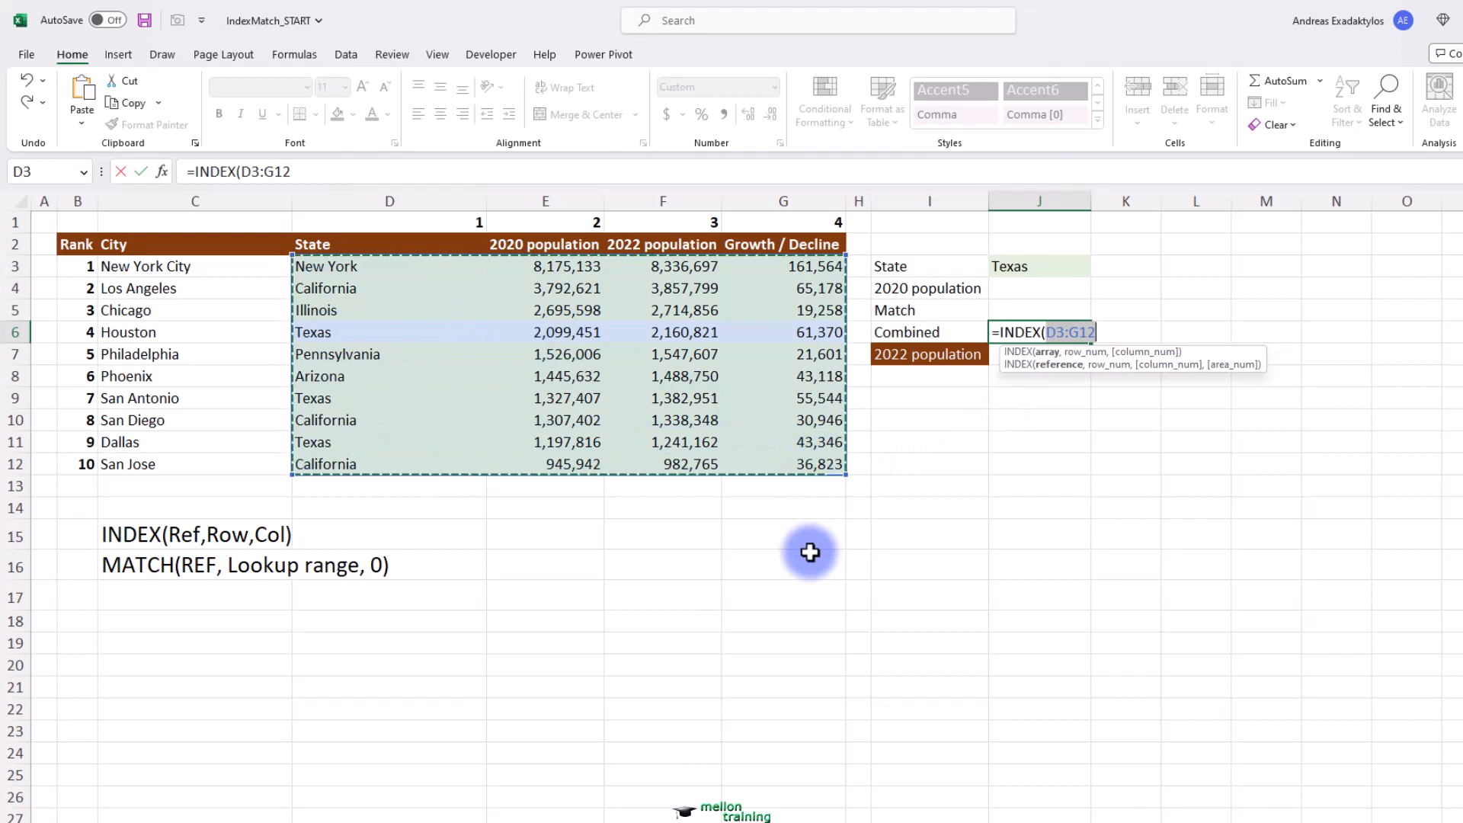
text(,)
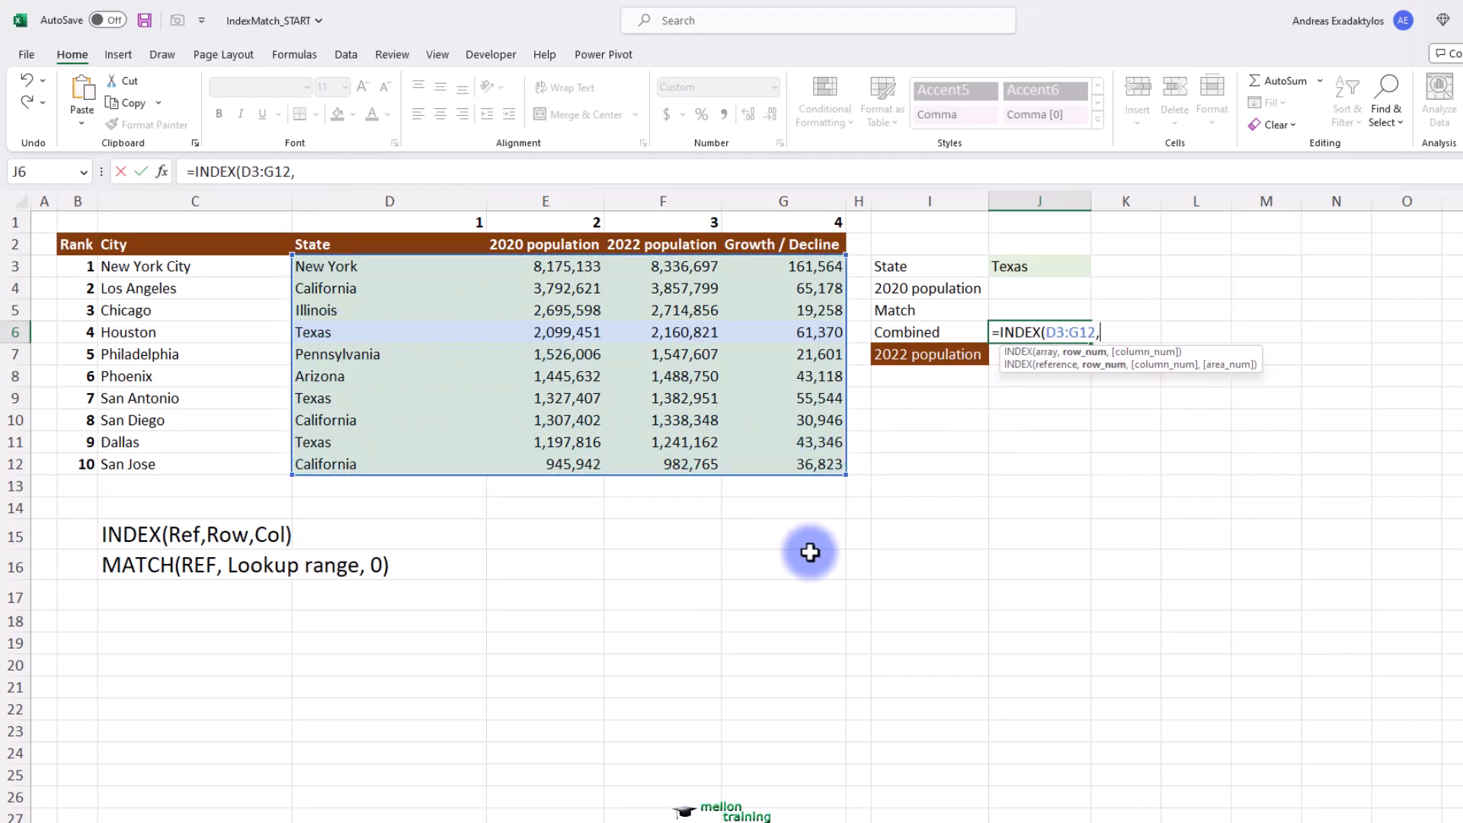
text(4,2)
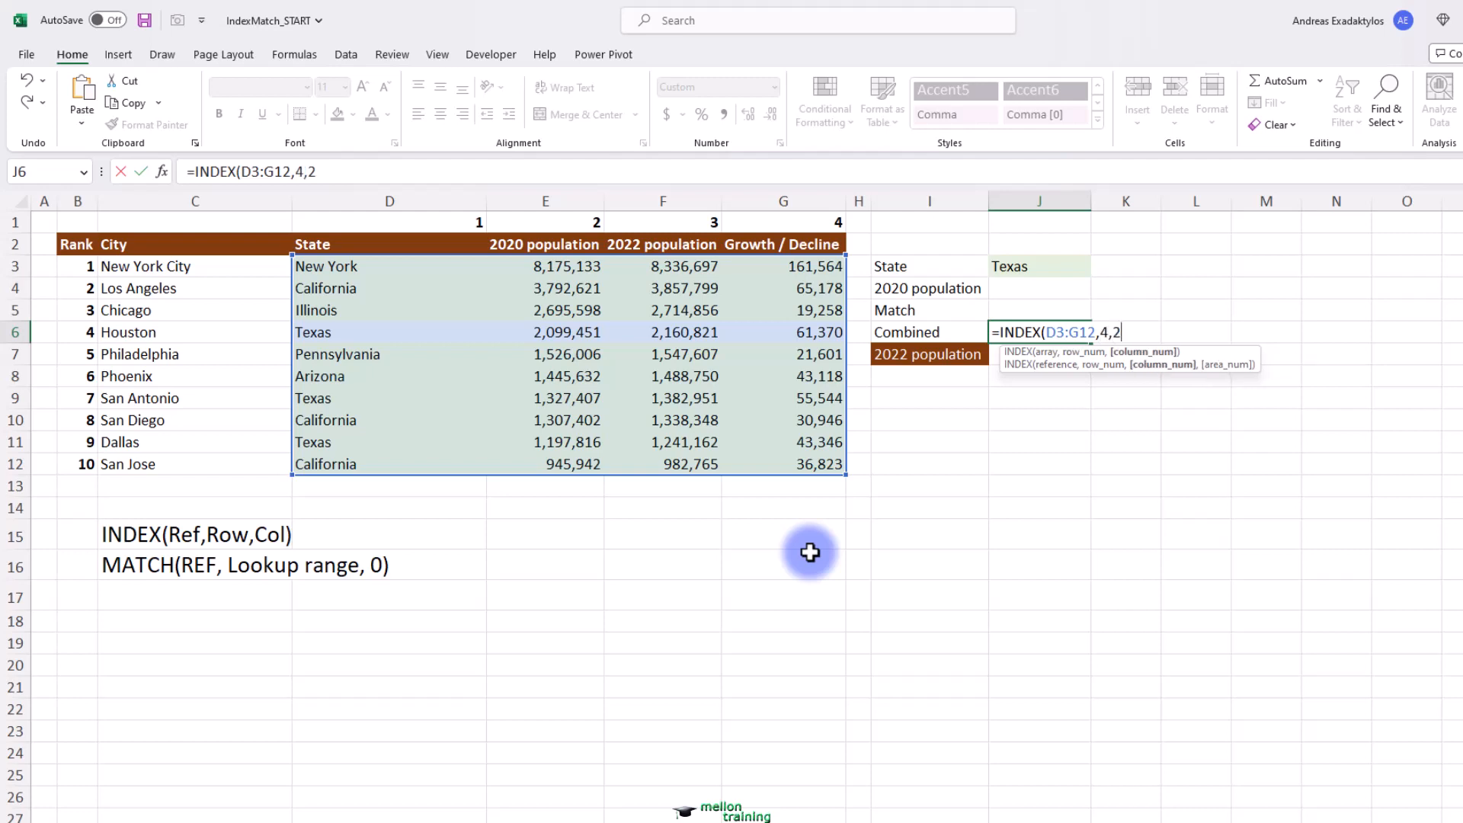
text())
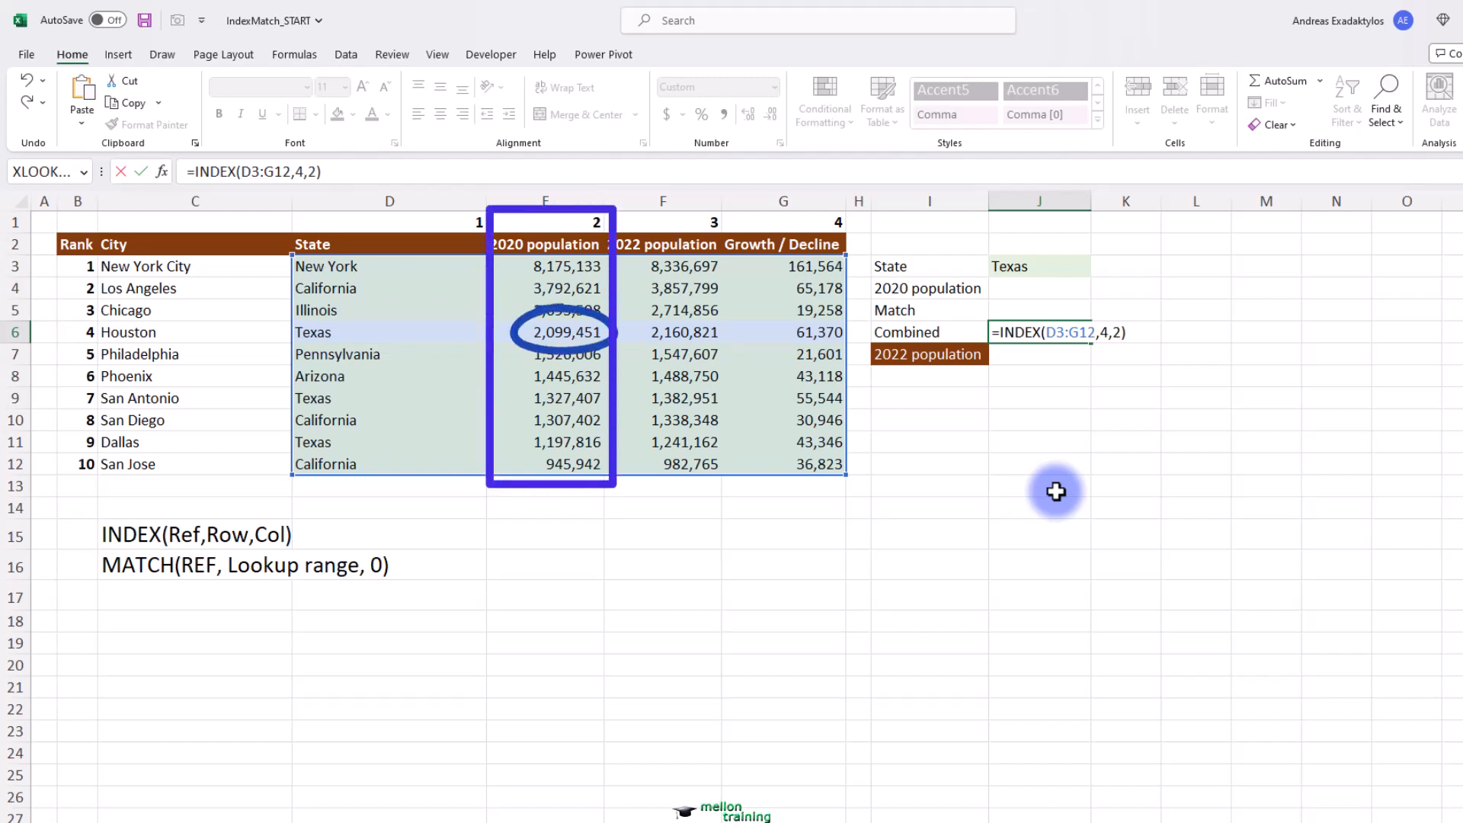
key(Return)
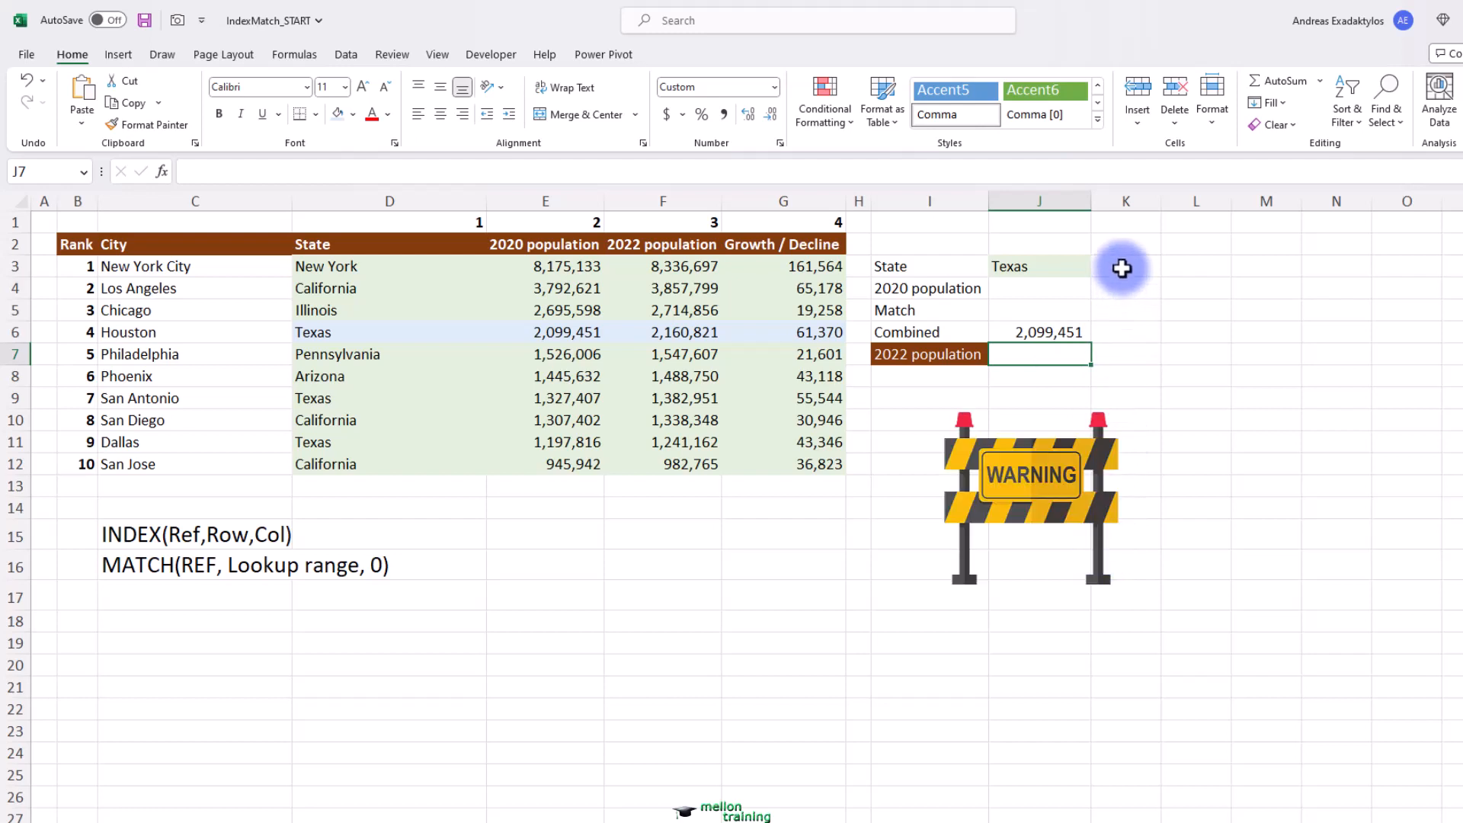
- Enter the formula =INDEX(D3:G12,MATCH(J3,D3:D12,0),2) in K6 to look up the 2020 population by state
click(1134, 334)
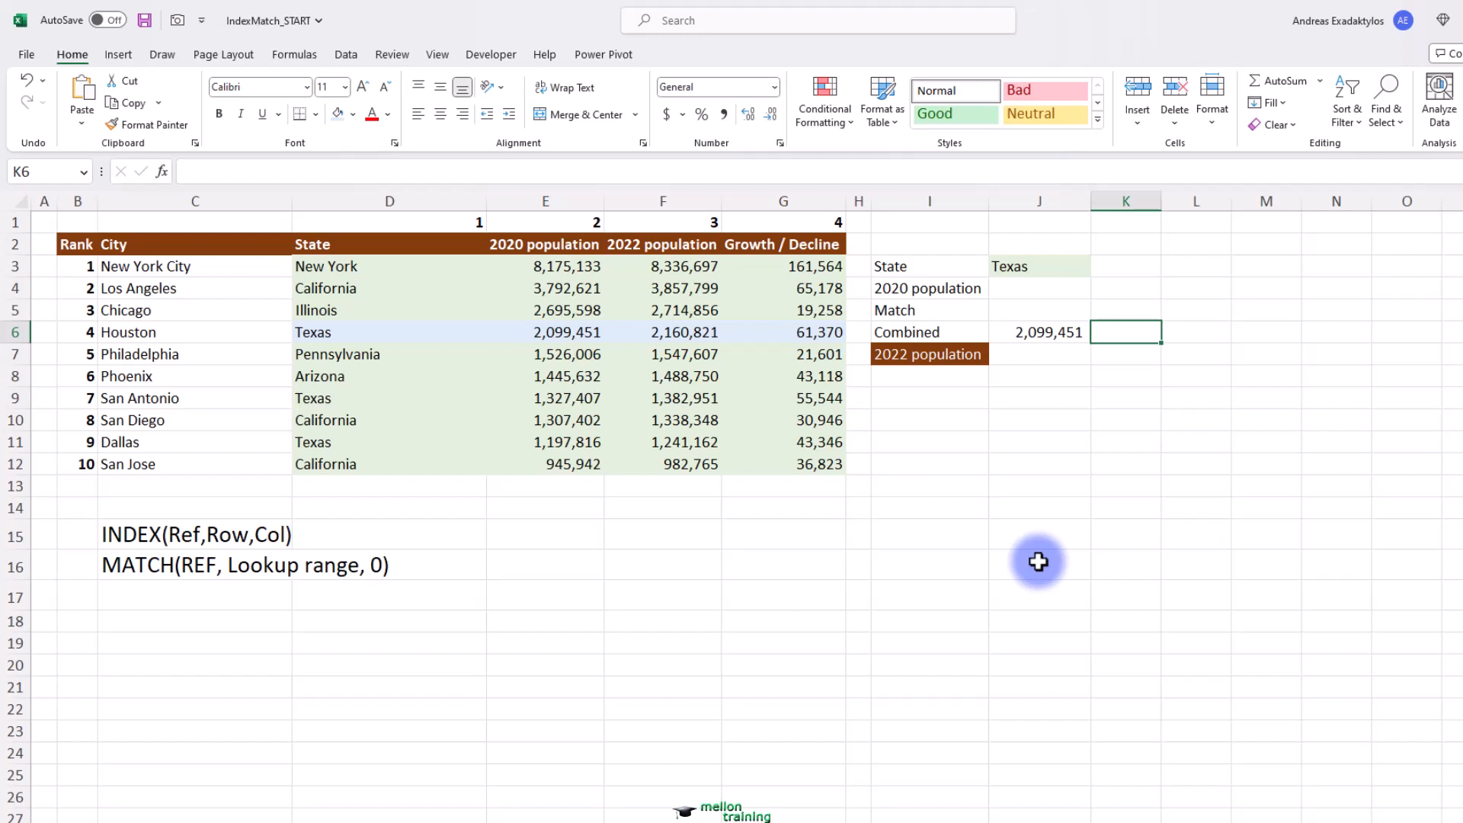
text(=INDEX()
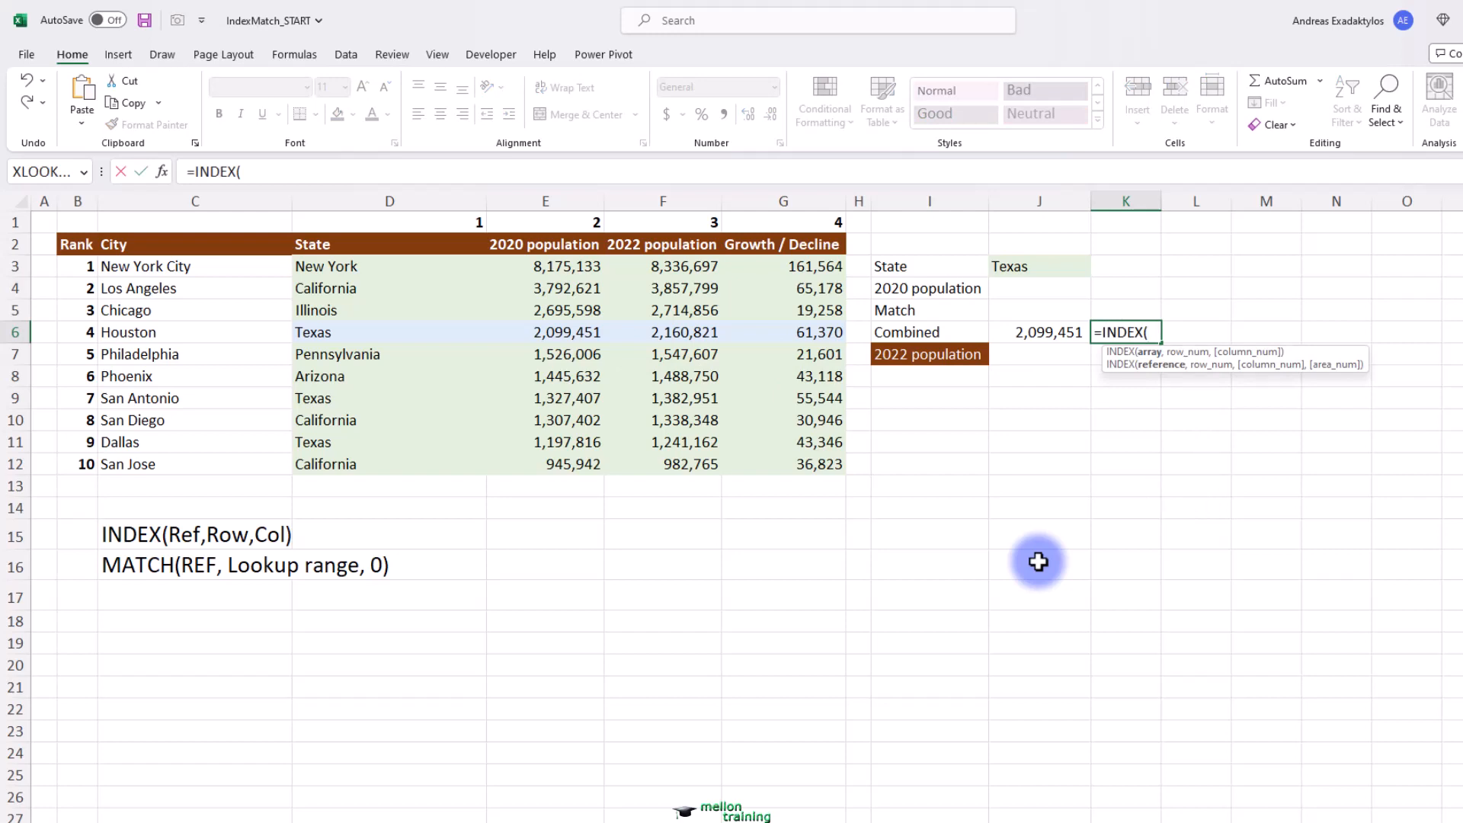
drag(312, 264, 806, 460)
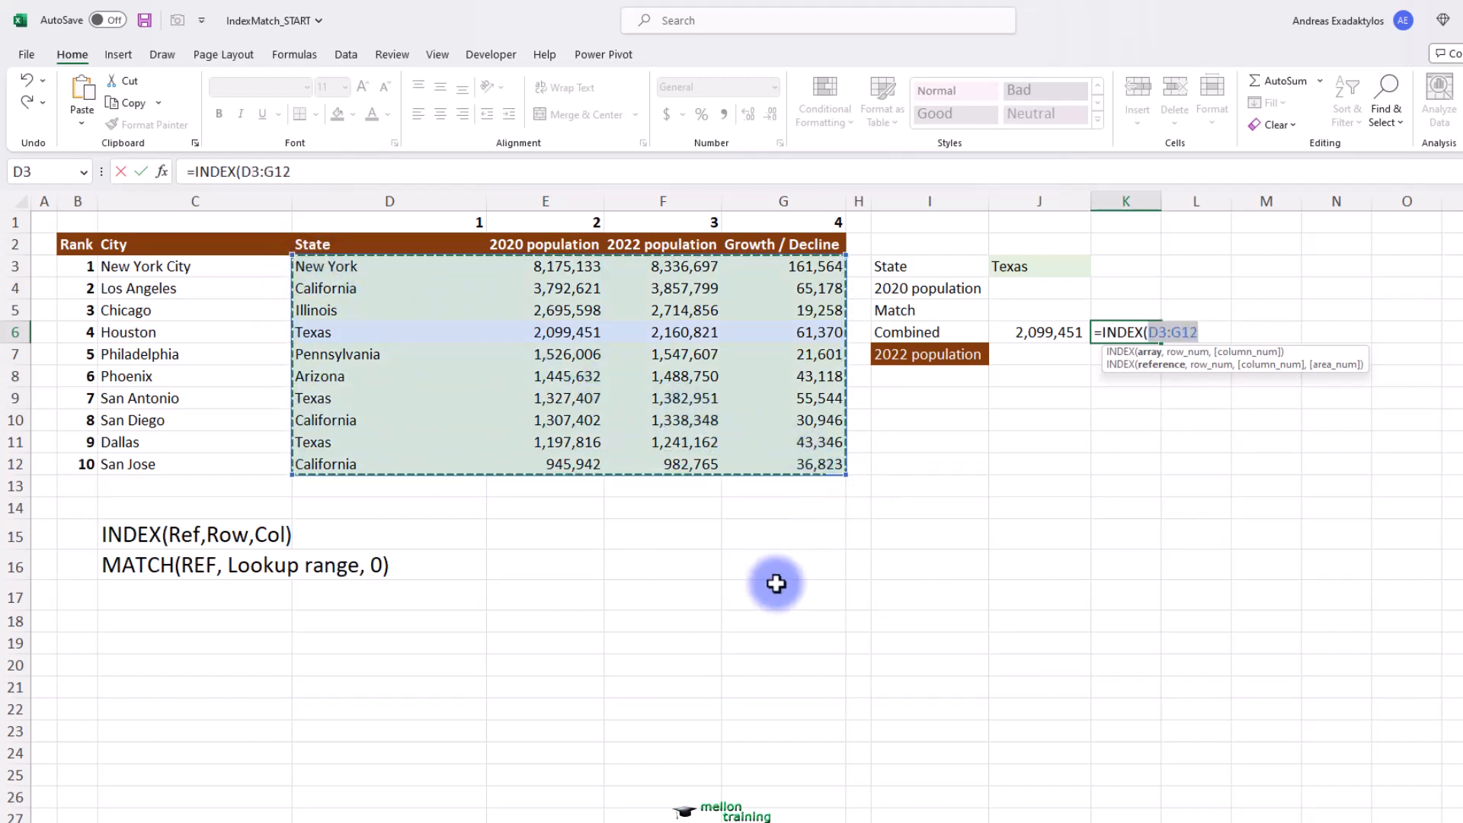
text(,)
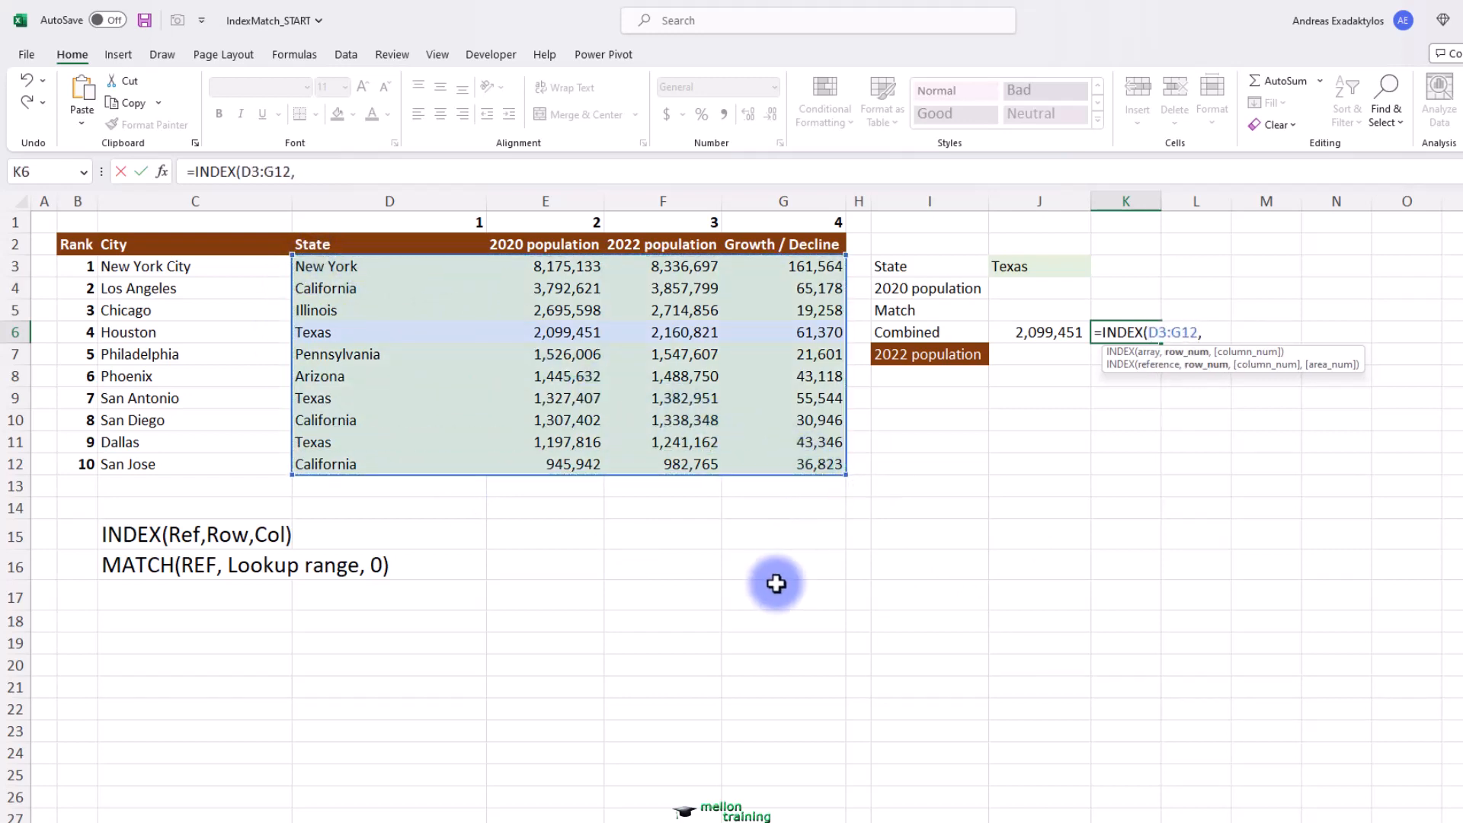
text(MATCH()
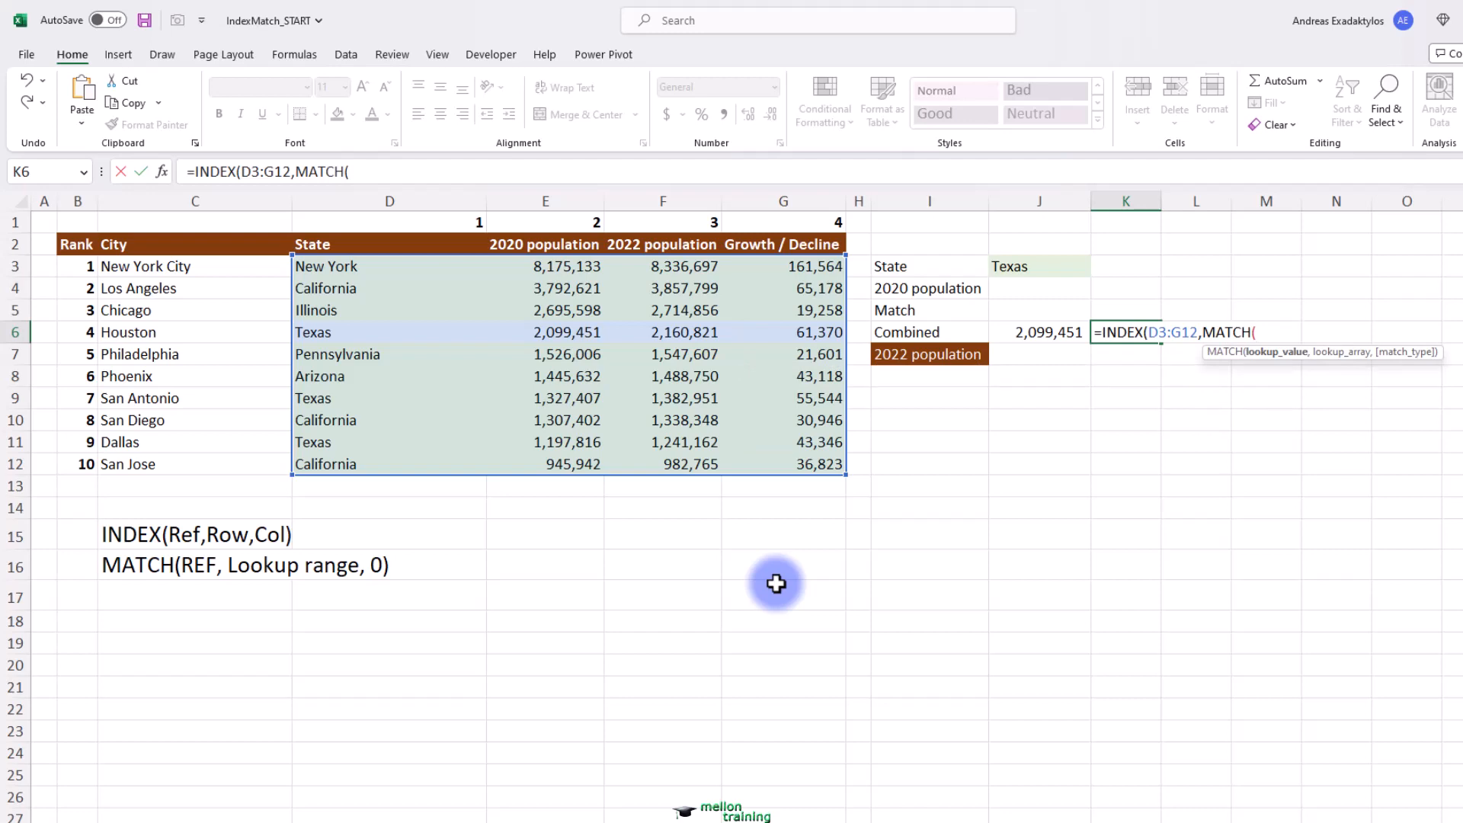
click(1054, 263)
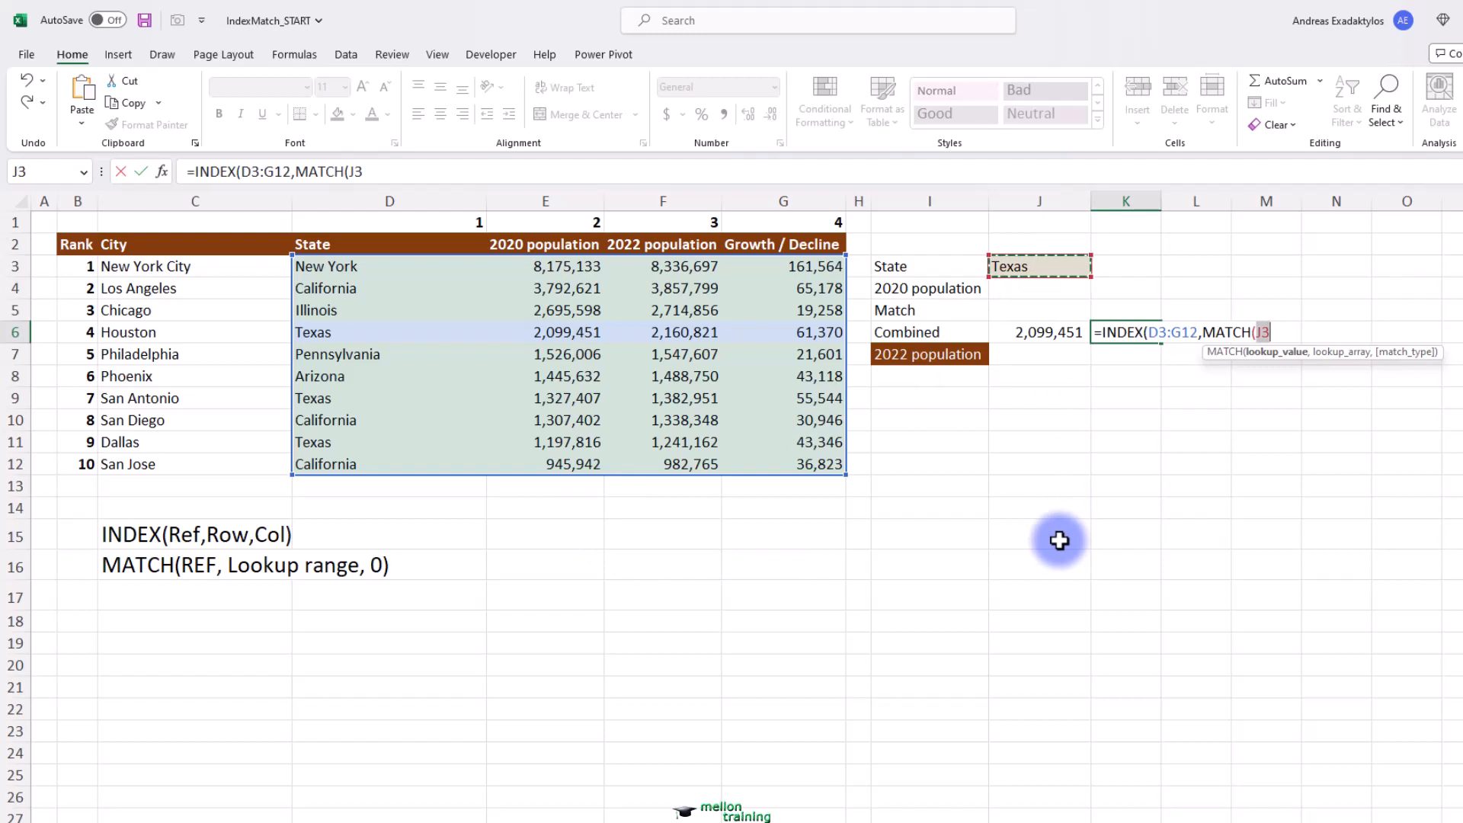
text(,)
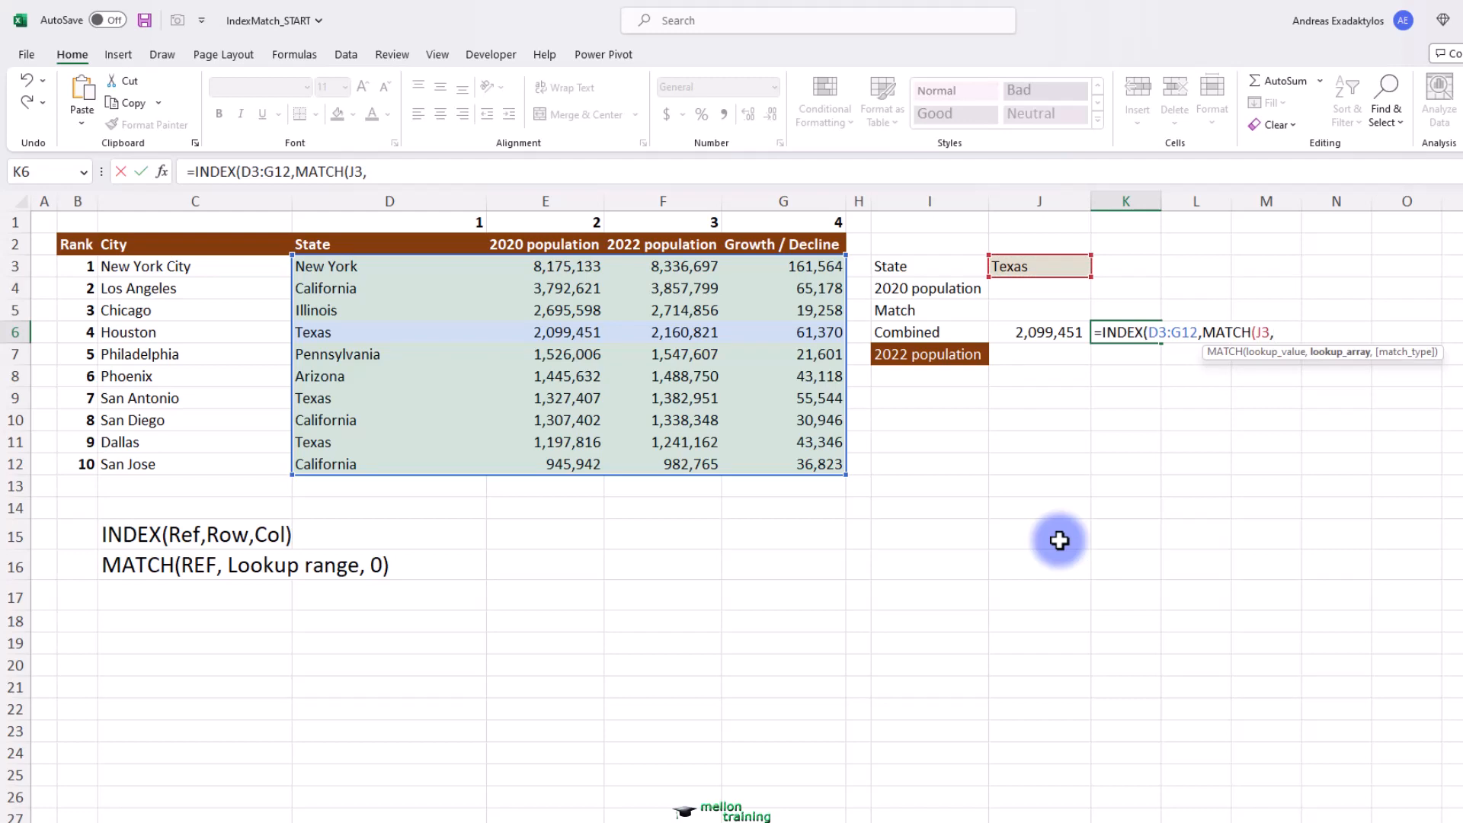
drag(368, 266, 386, 468)
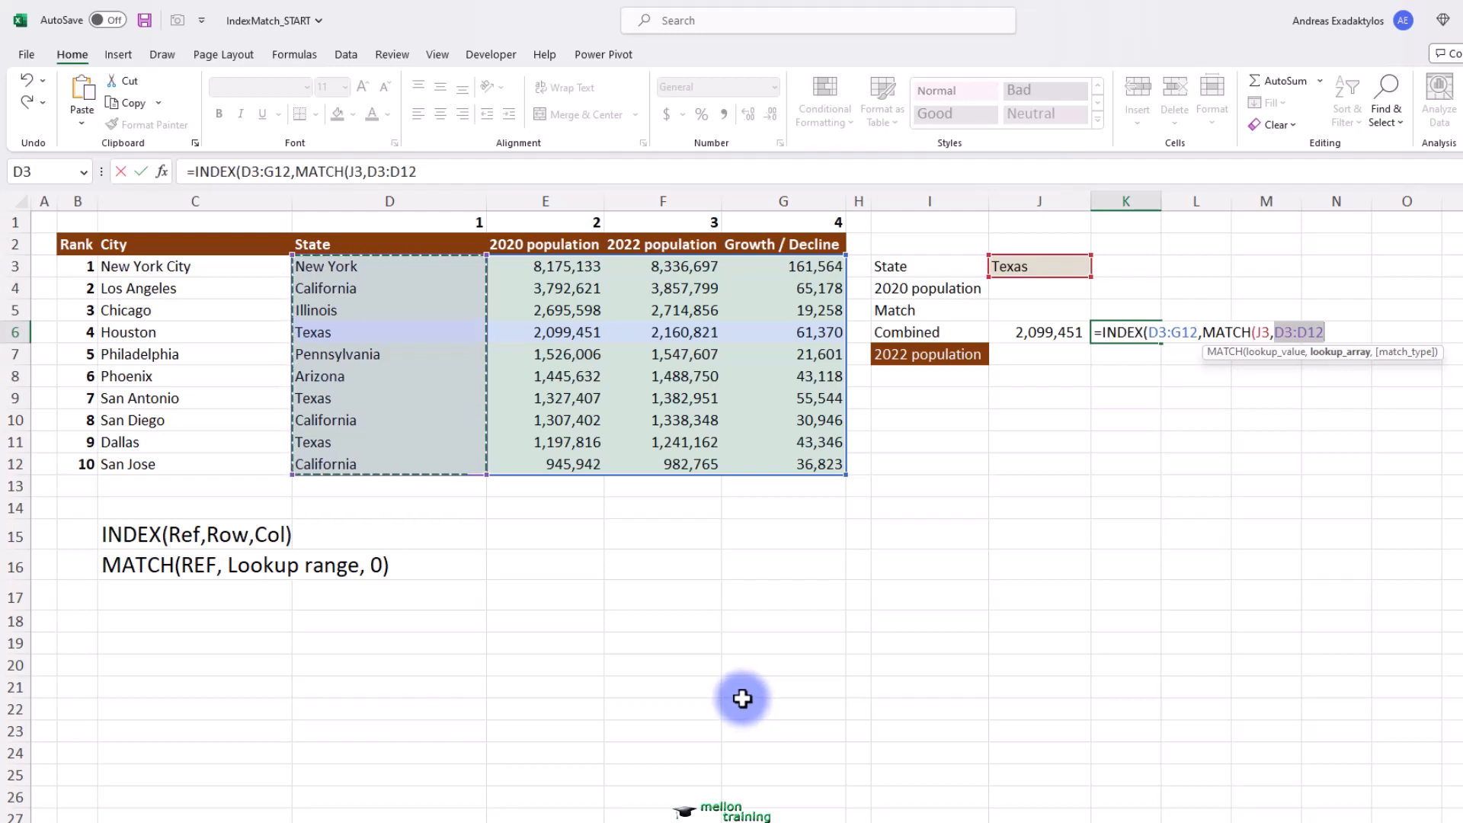
text(,)
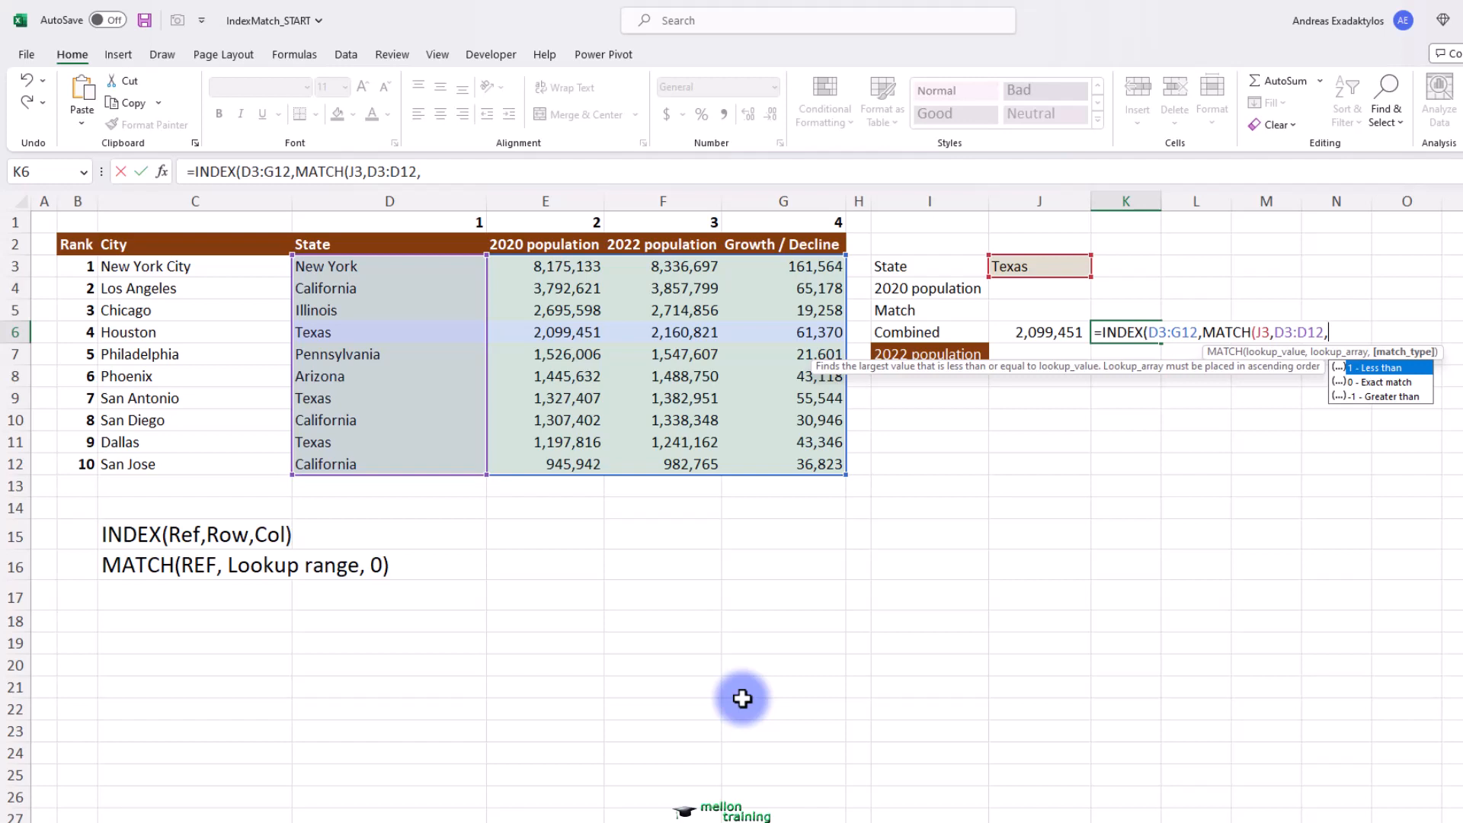
text(0))
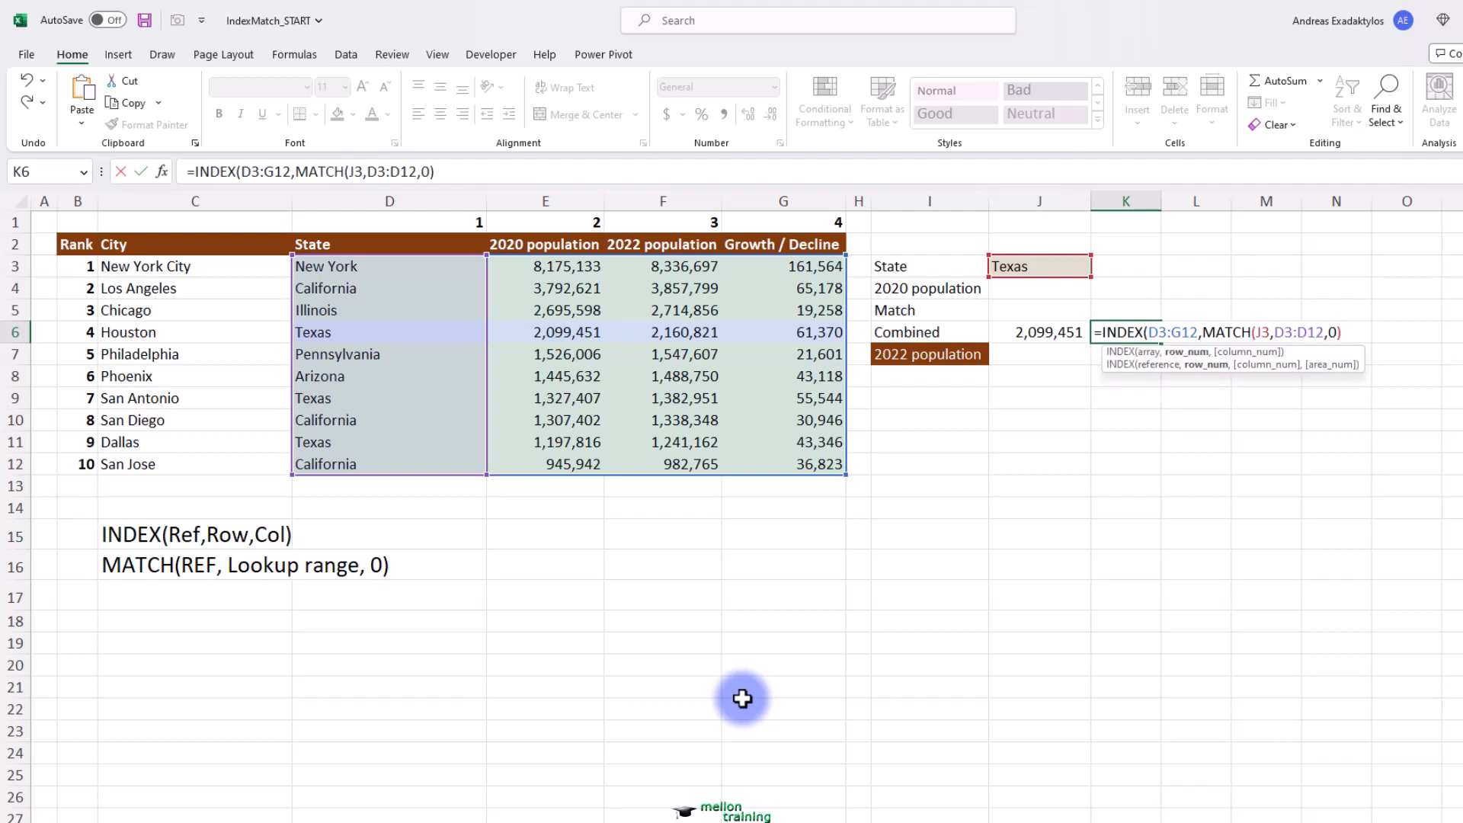
text(,)
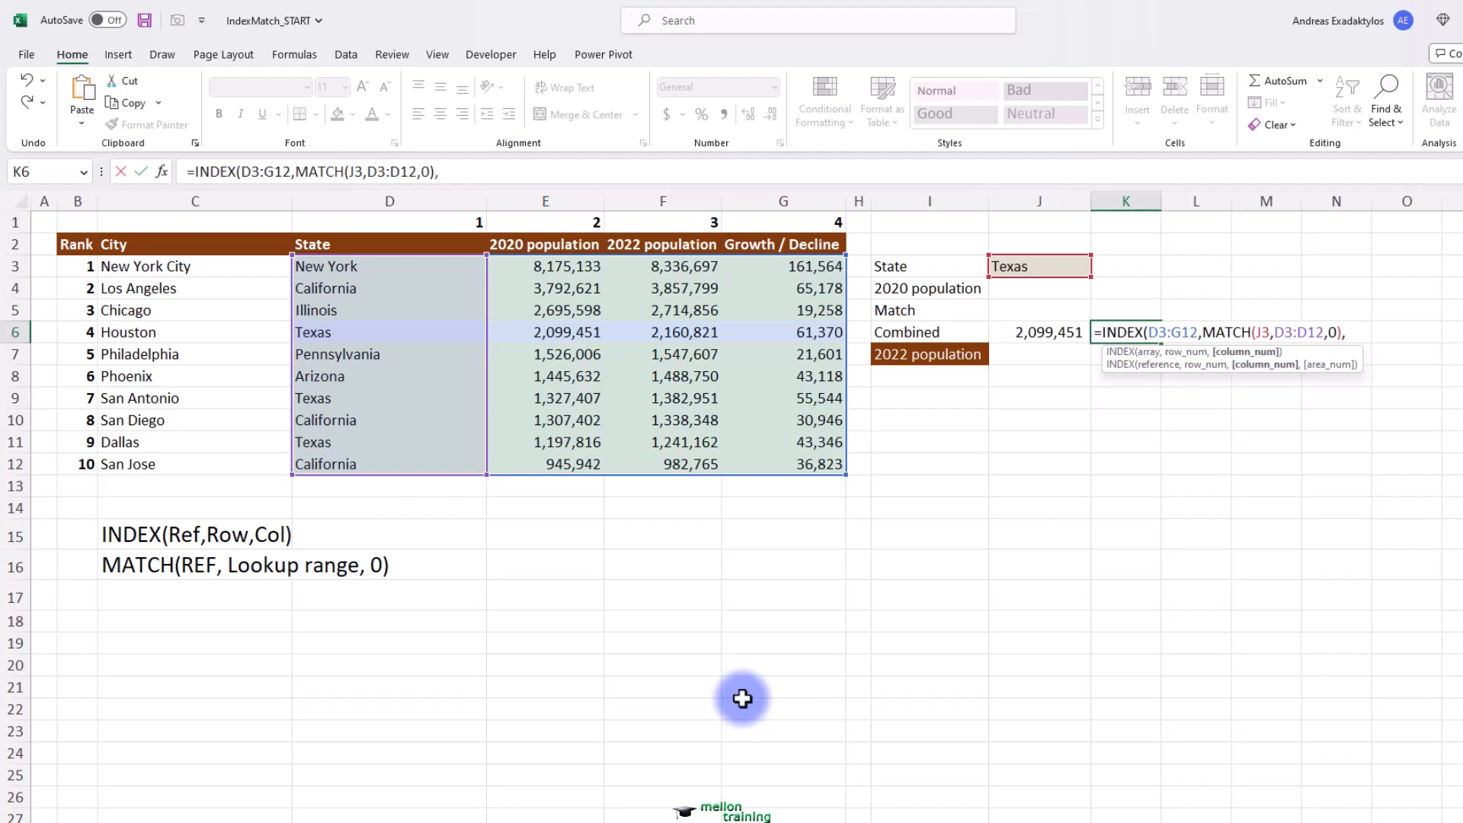
text(2))
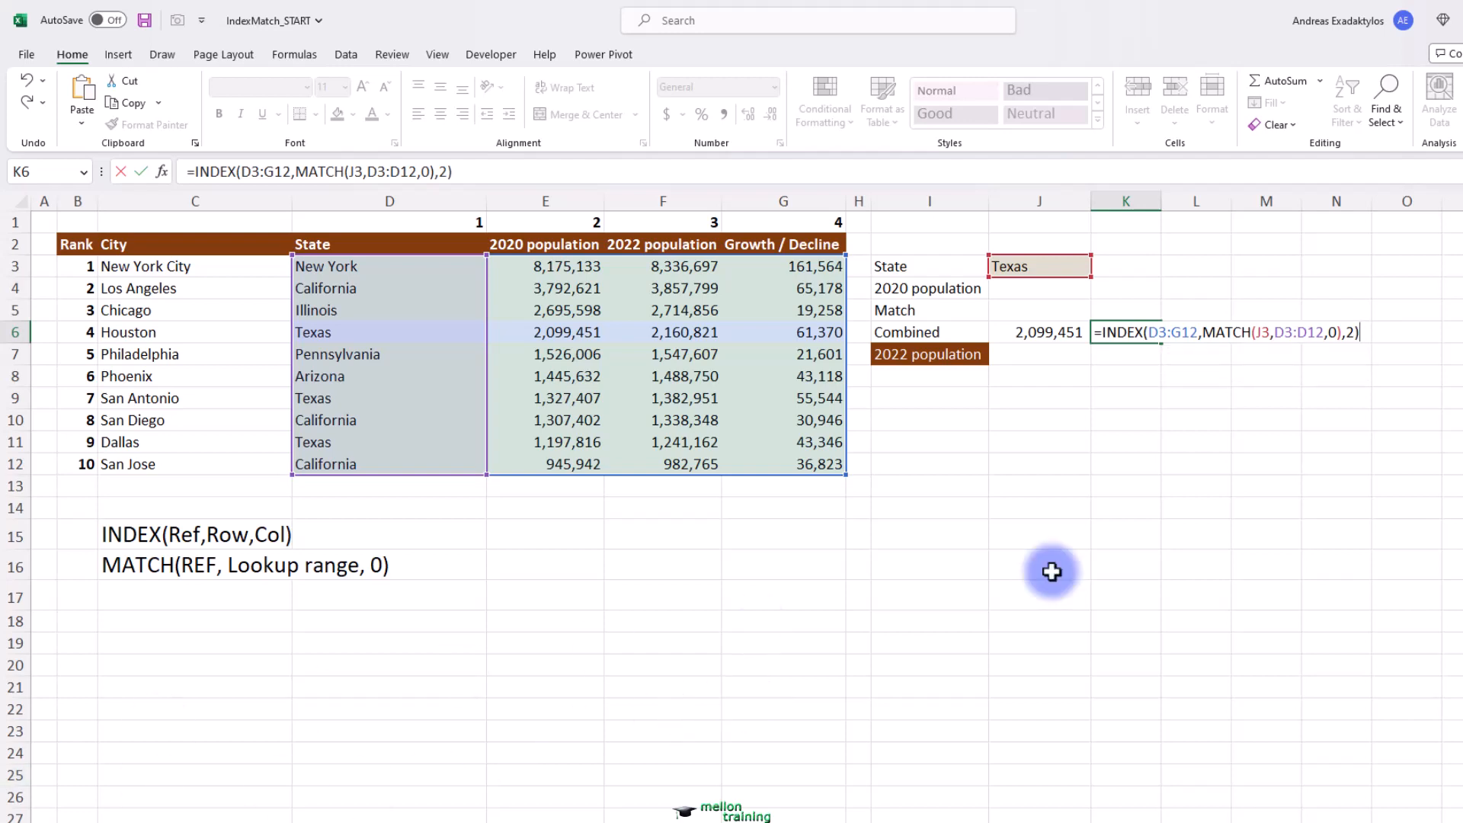
key(Return)
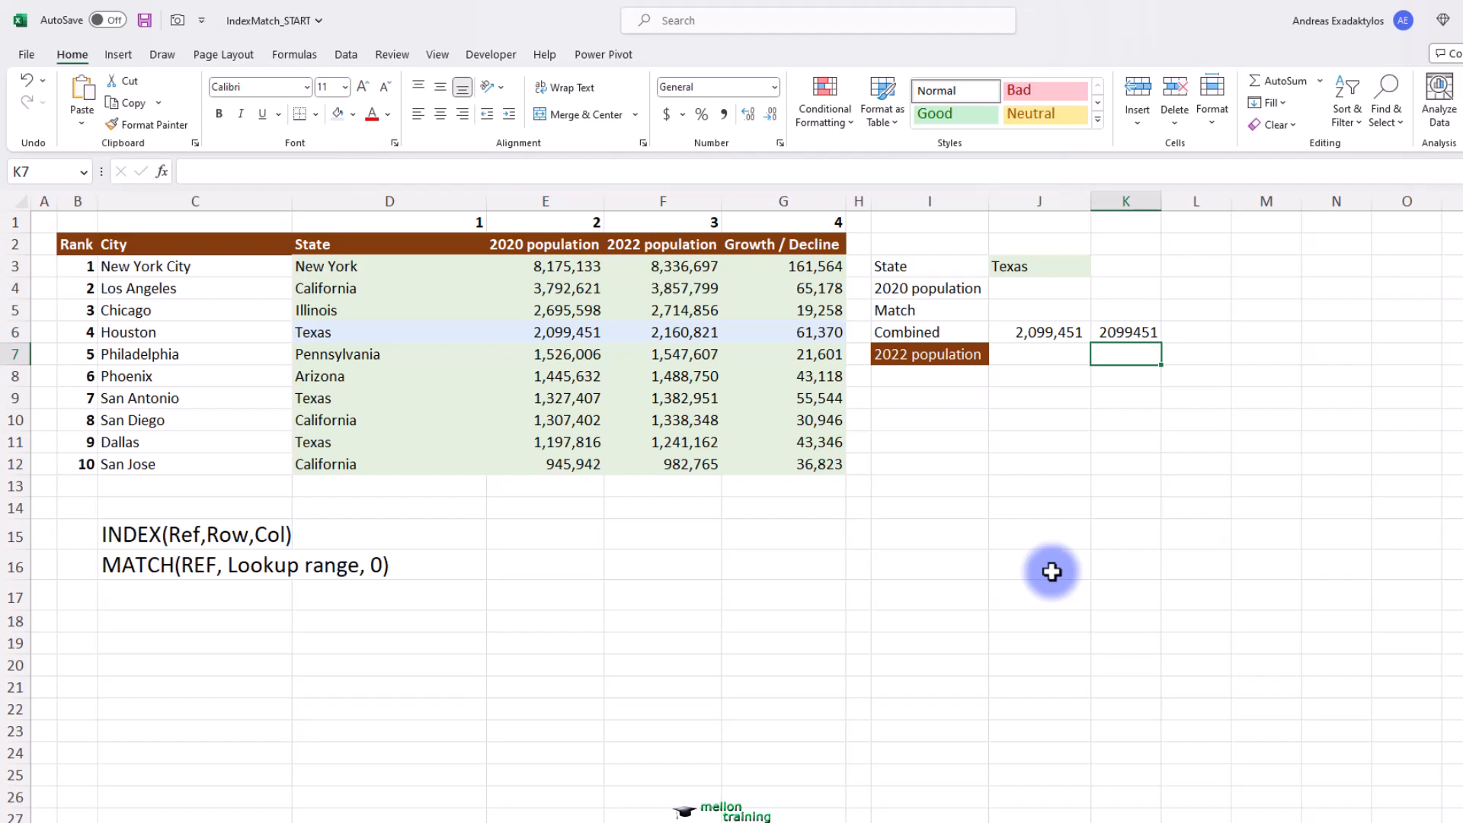
- Begin a formula in J7 with INDEX over D3:G12, using MATCH(J3,D3:D12,0) as the row number
click(1050, 357)
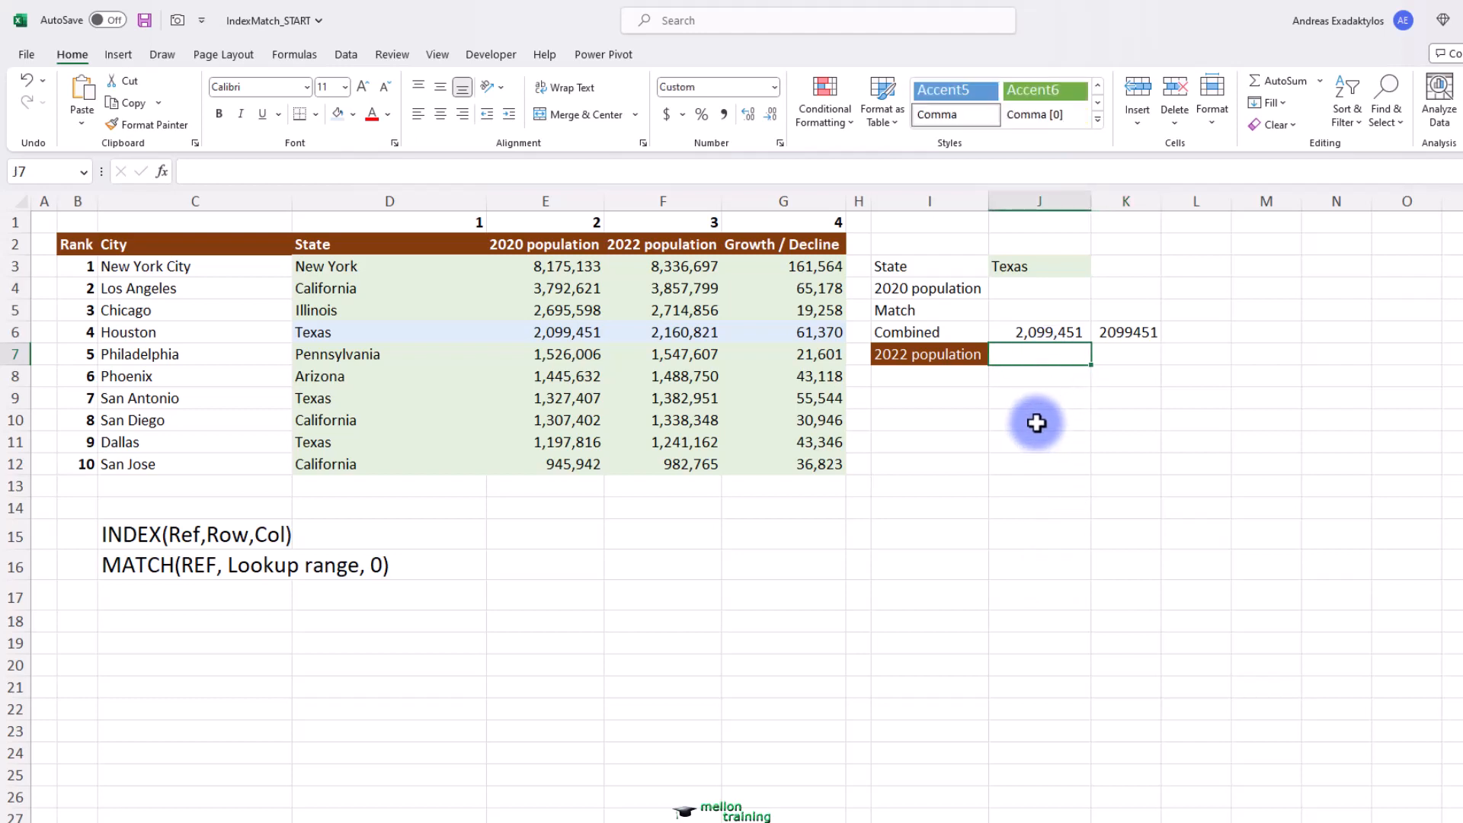
text(=ind)
key(Tab)
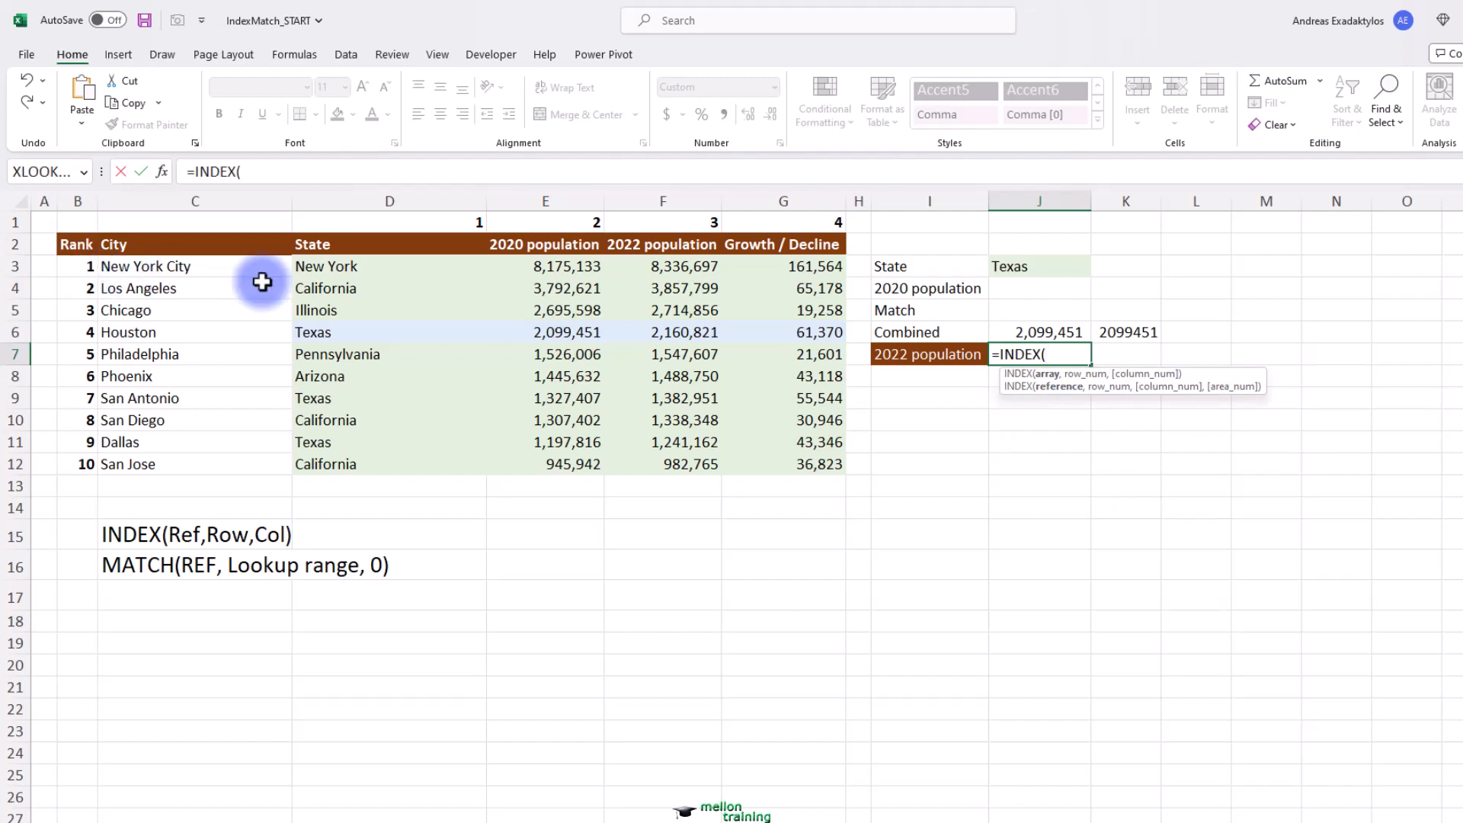
drag(327, 272, 784, 468)
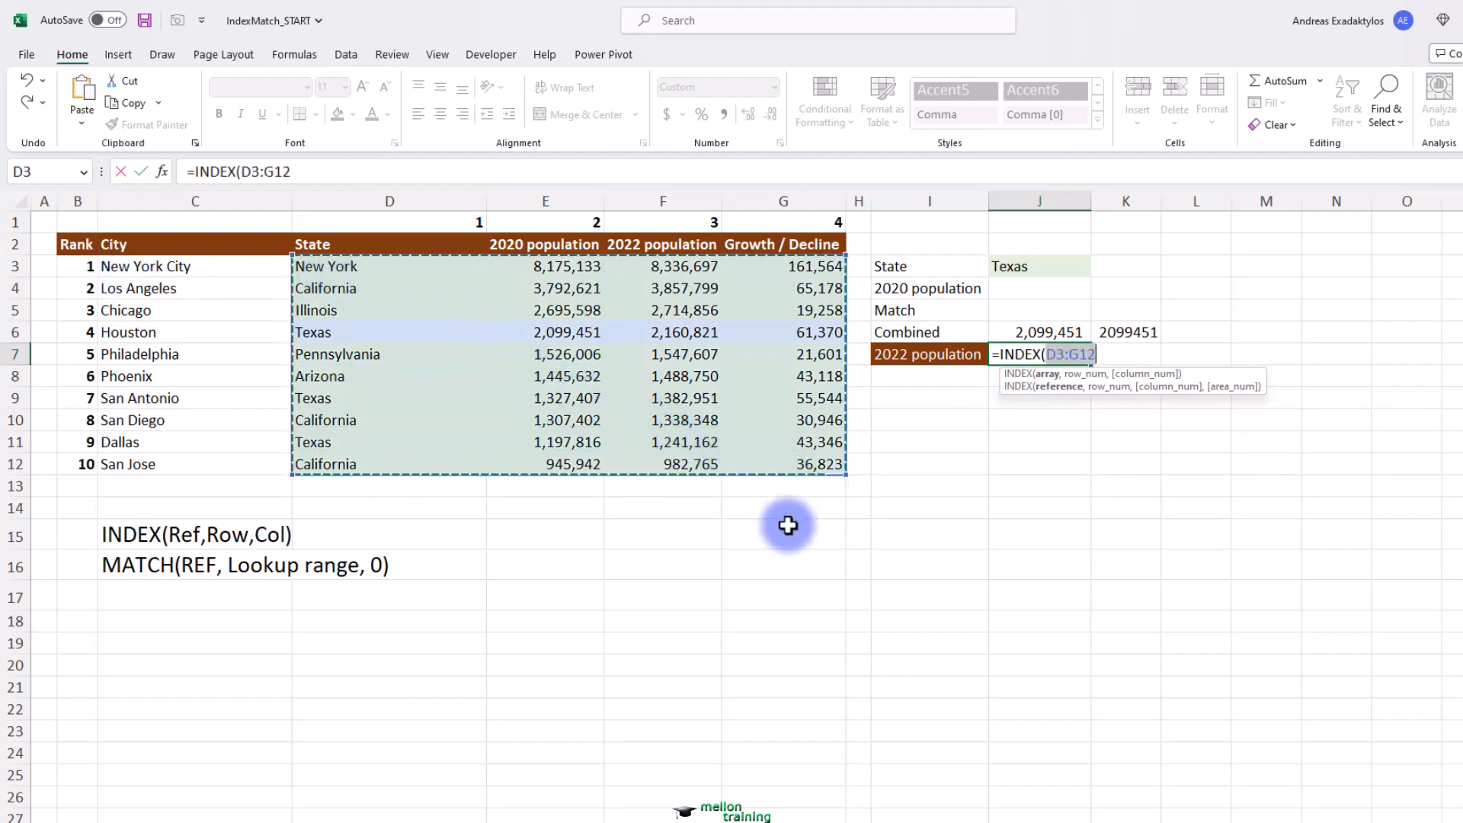
text(,)
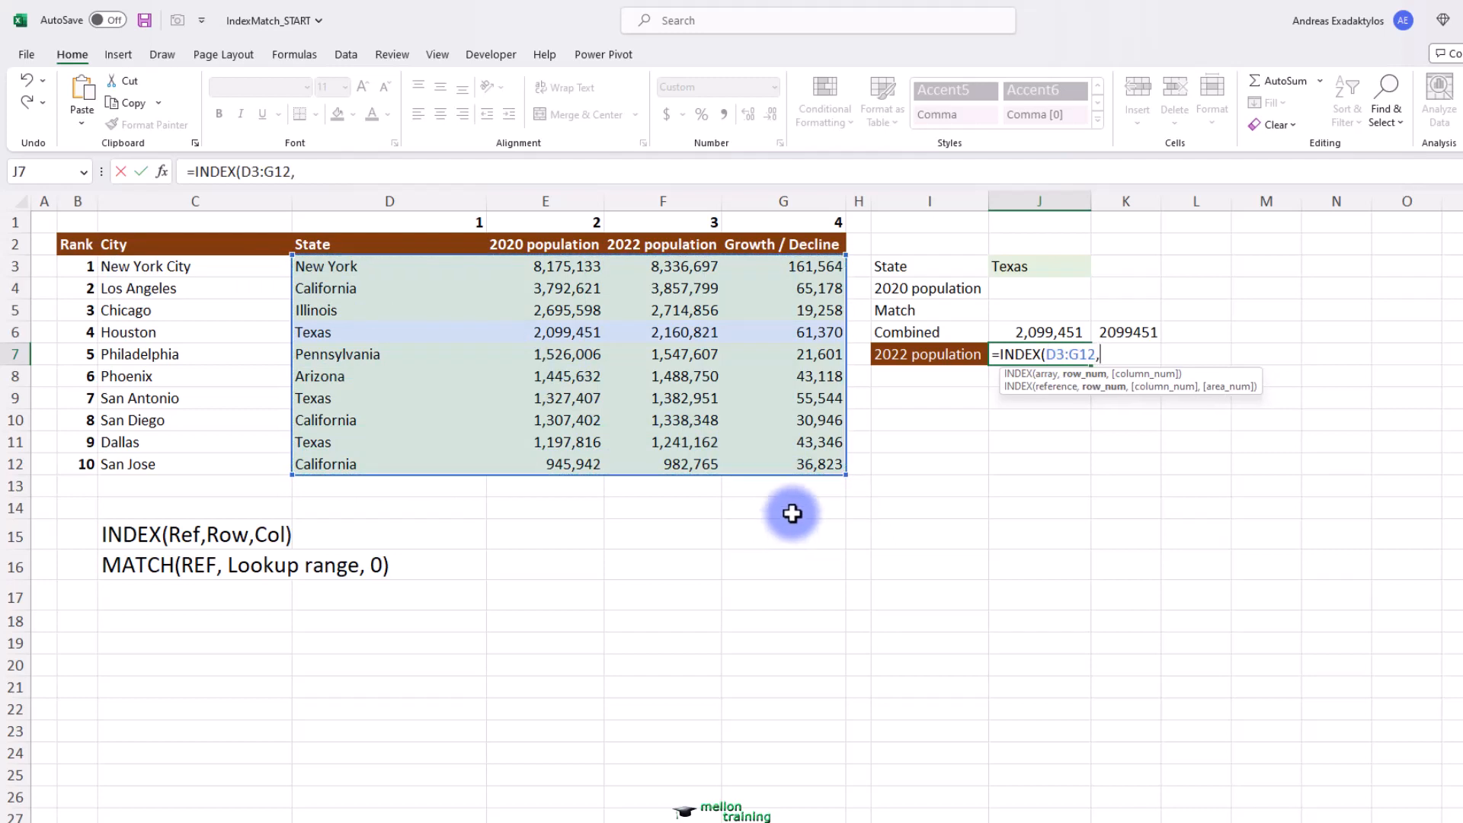
text(MAT)
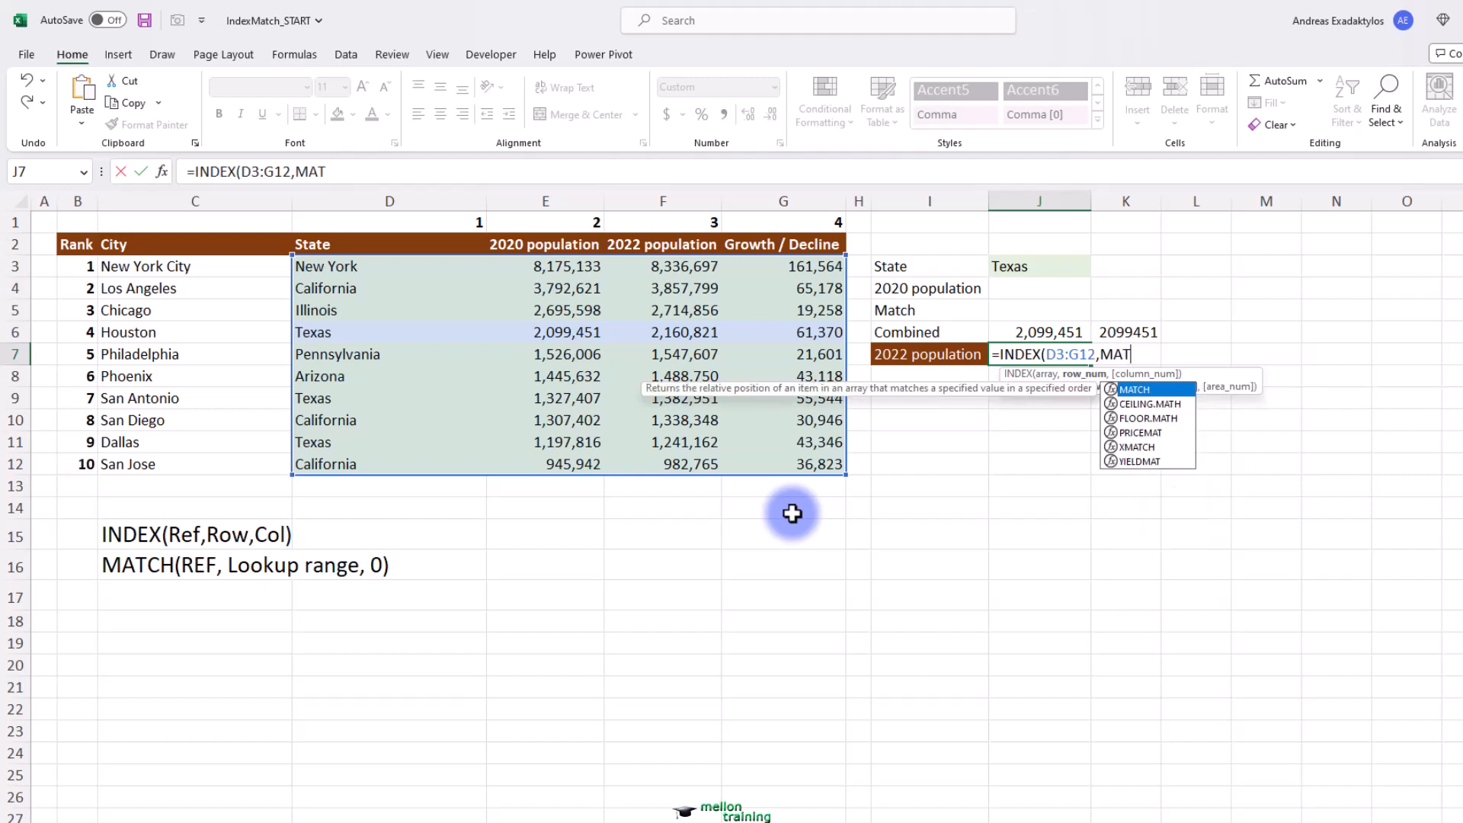
key(Tab)
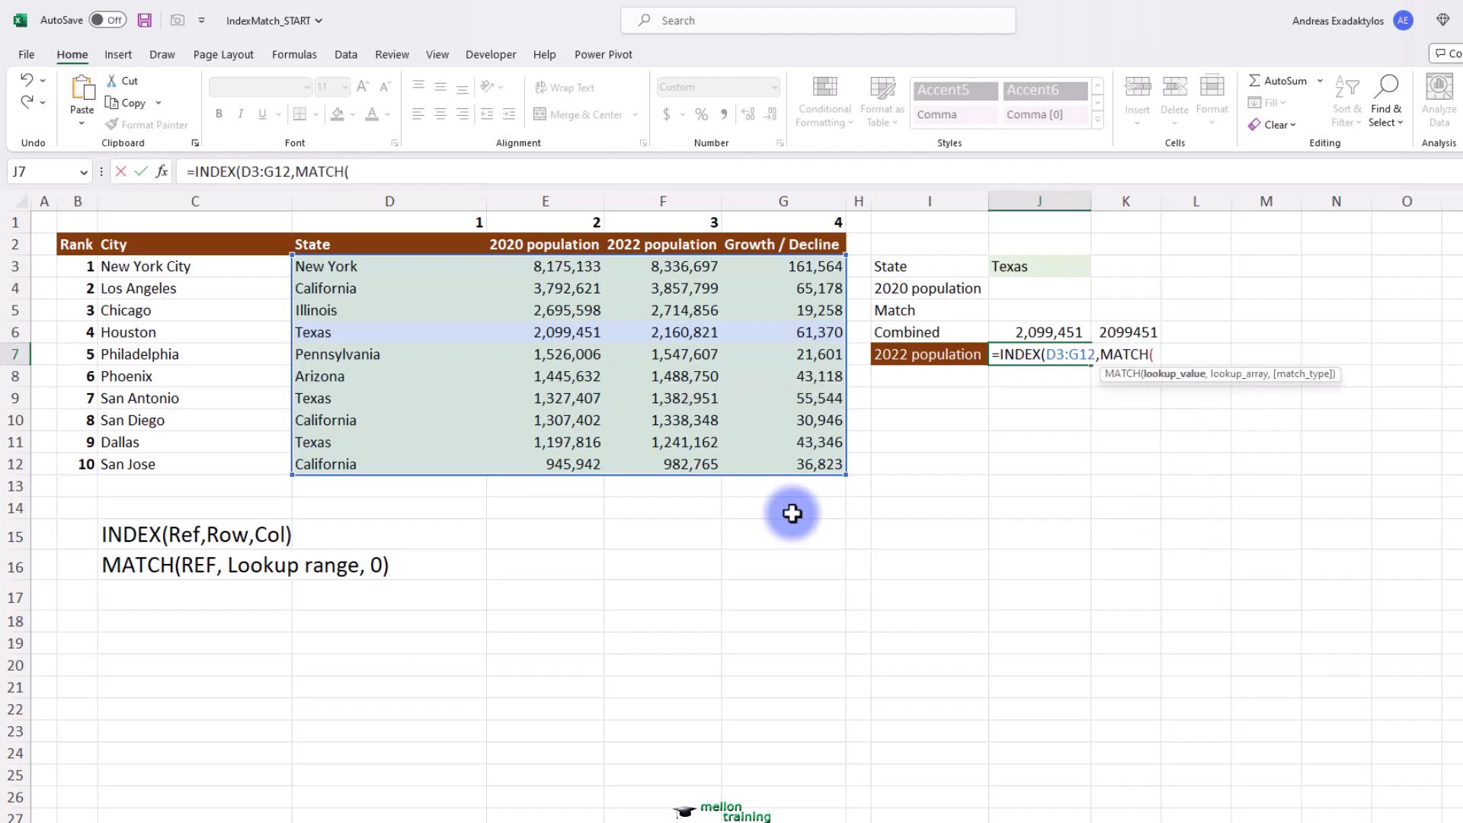
click(1038, 268)
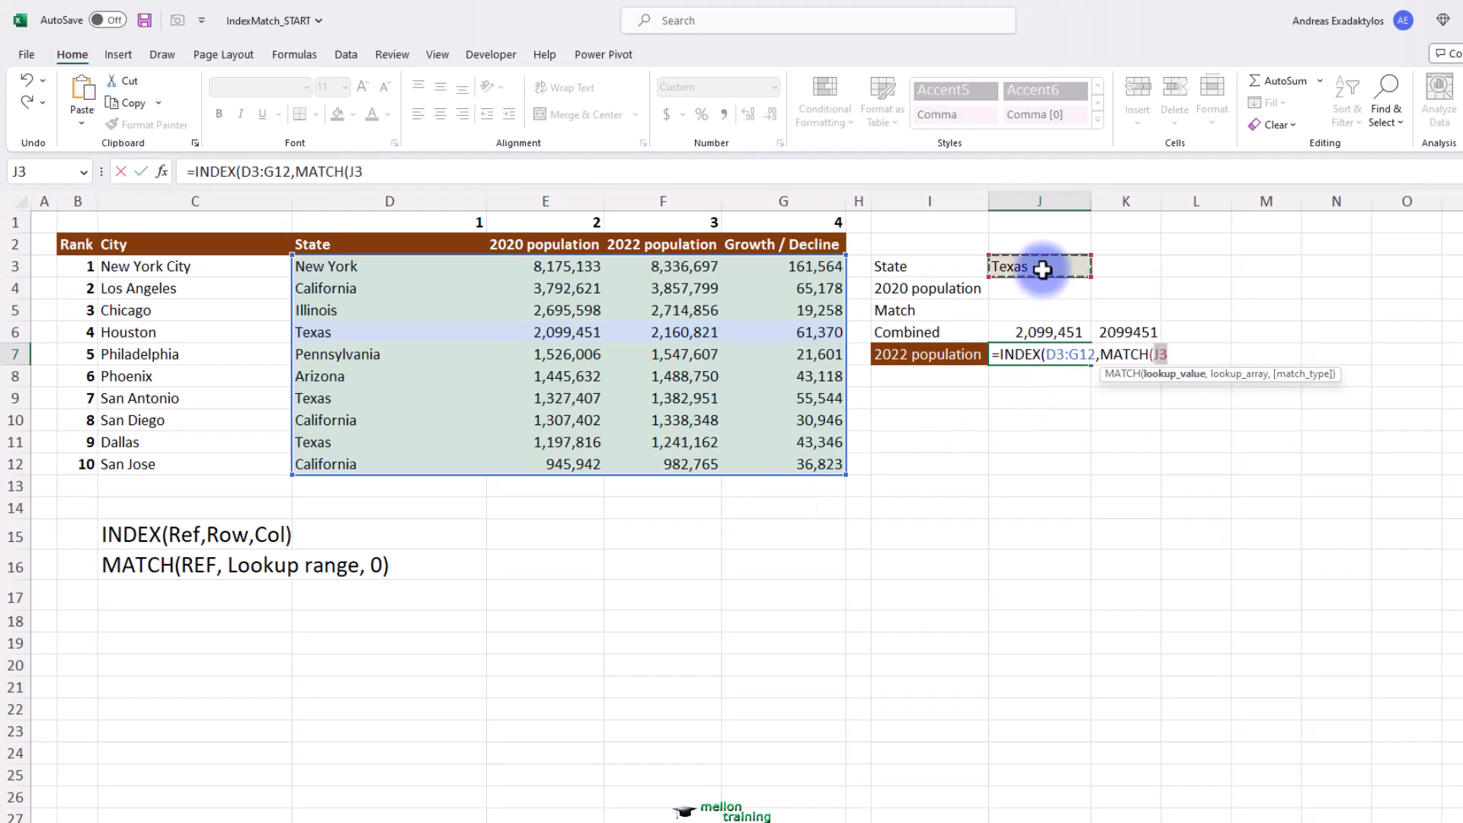
text(,)
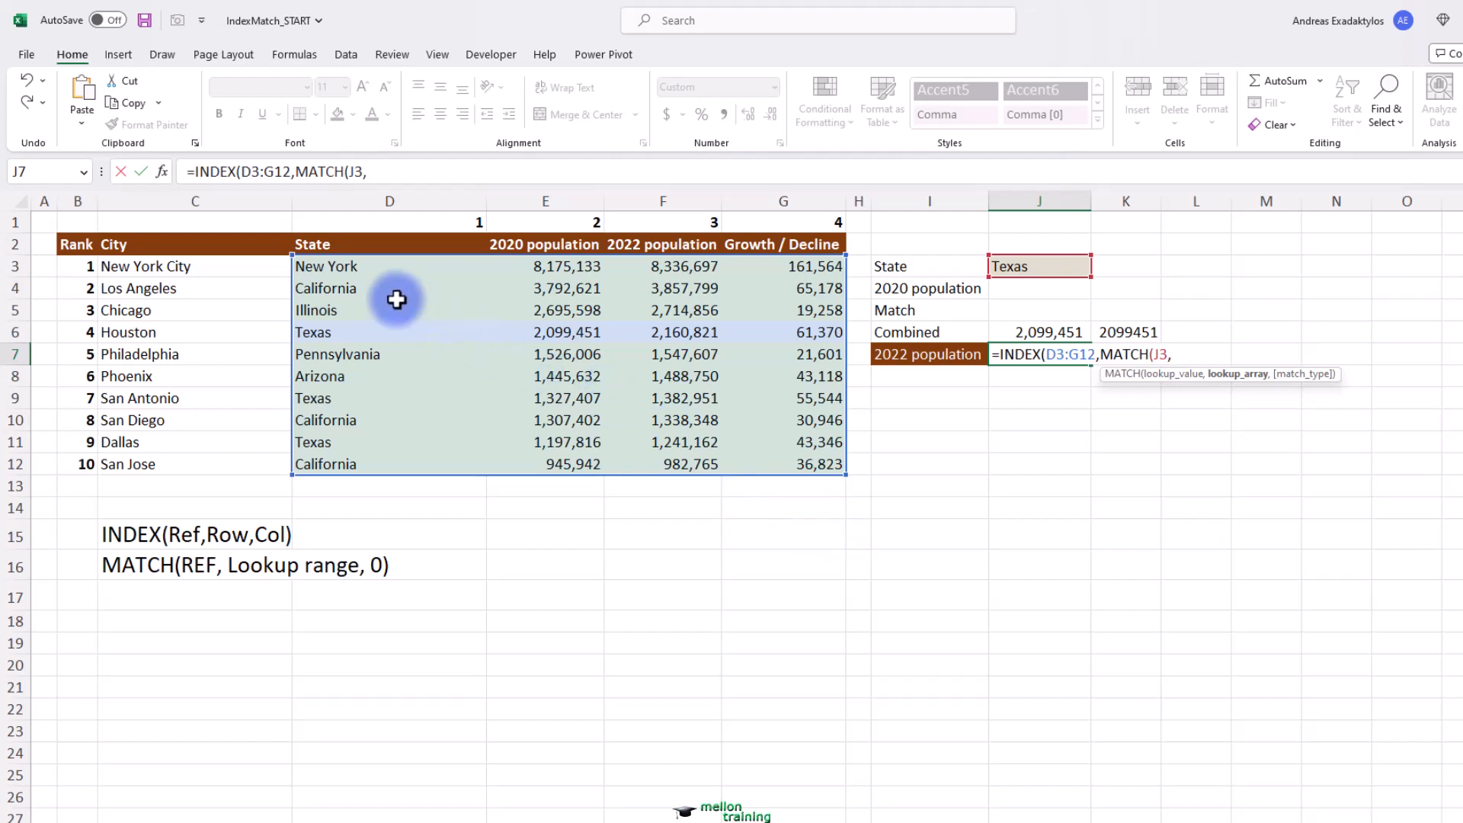
drag(358, 268, 392, 457)
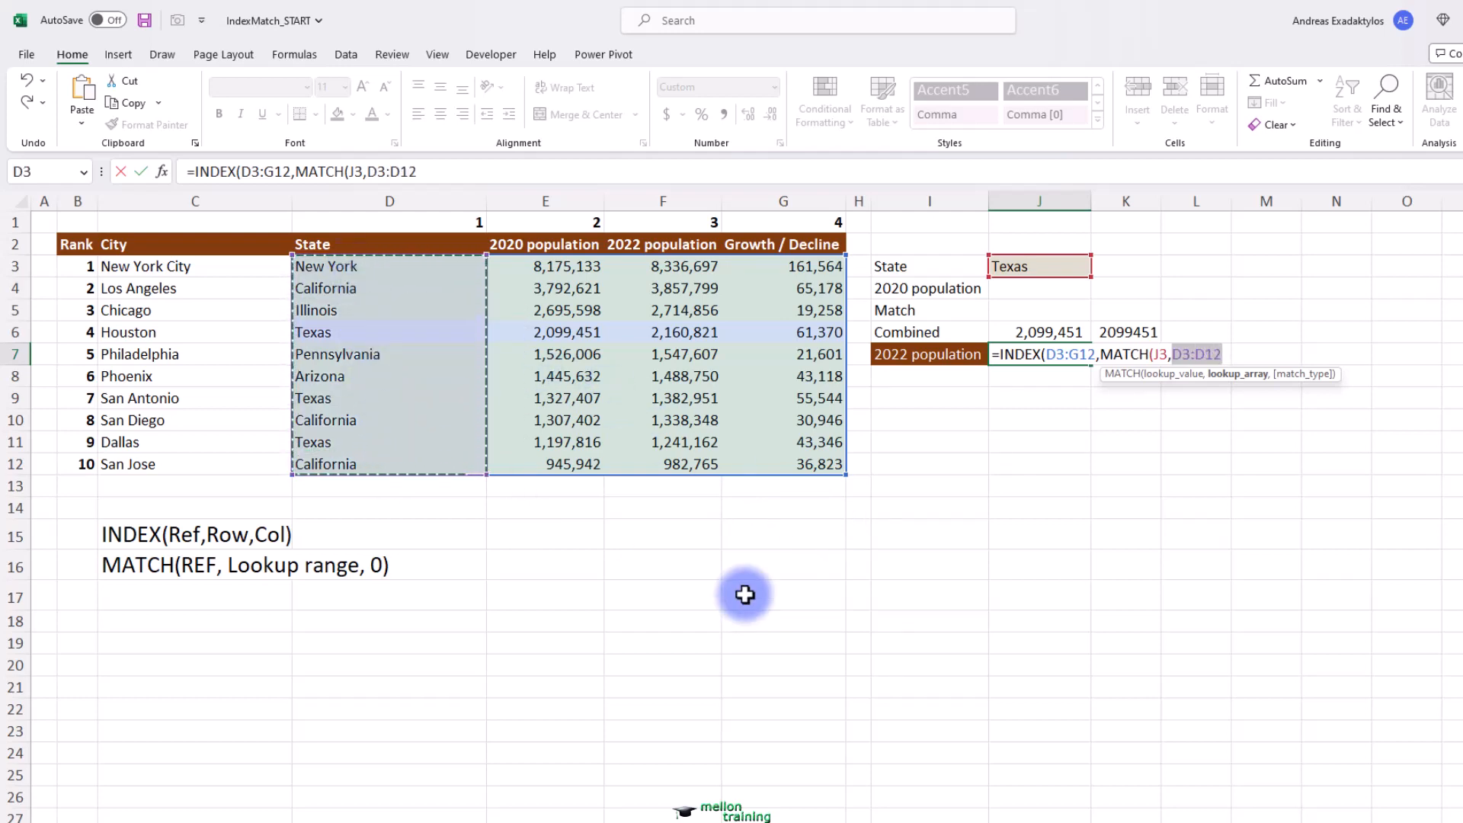
text(,)
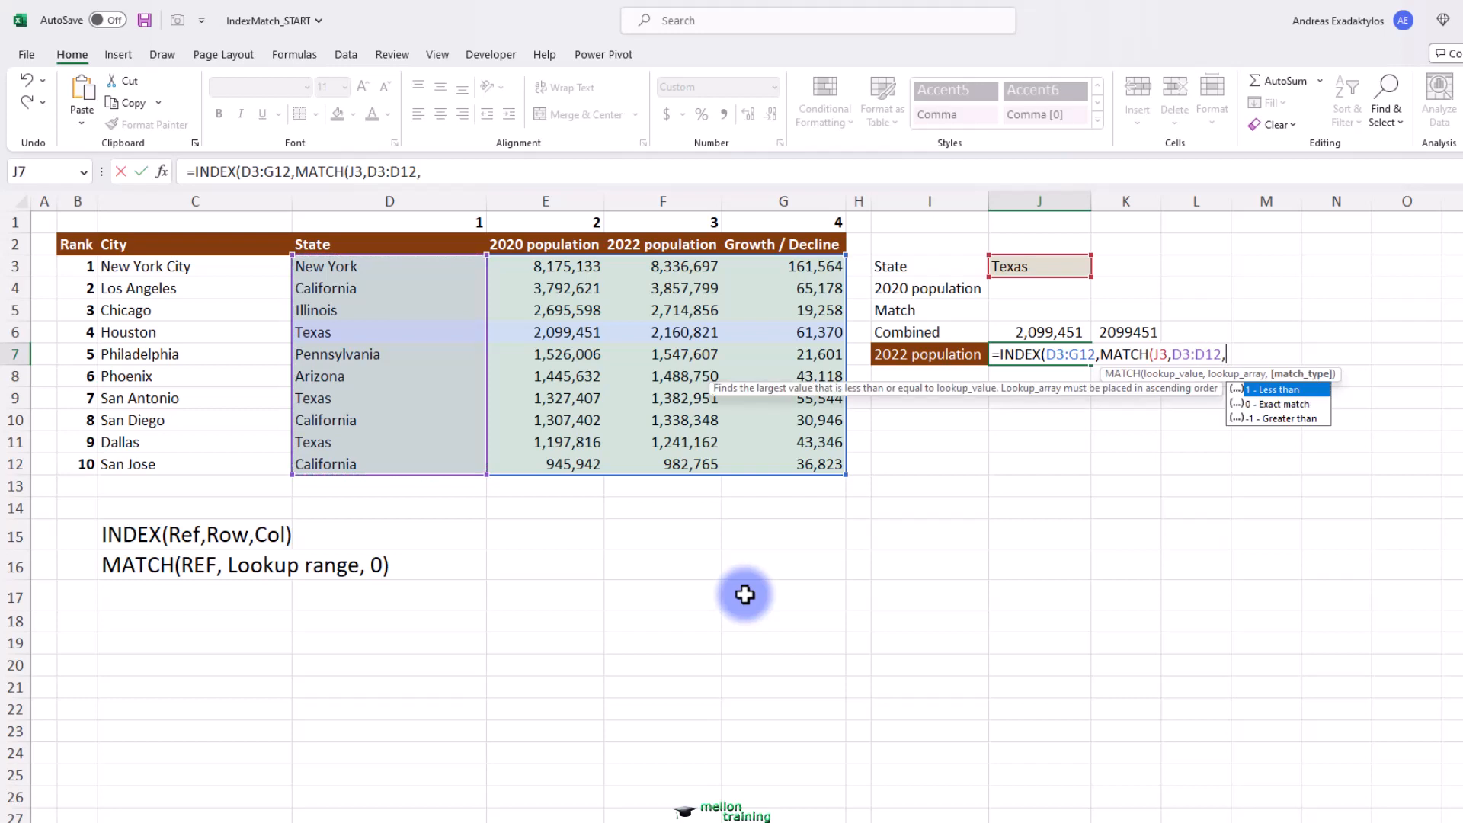
text(0))
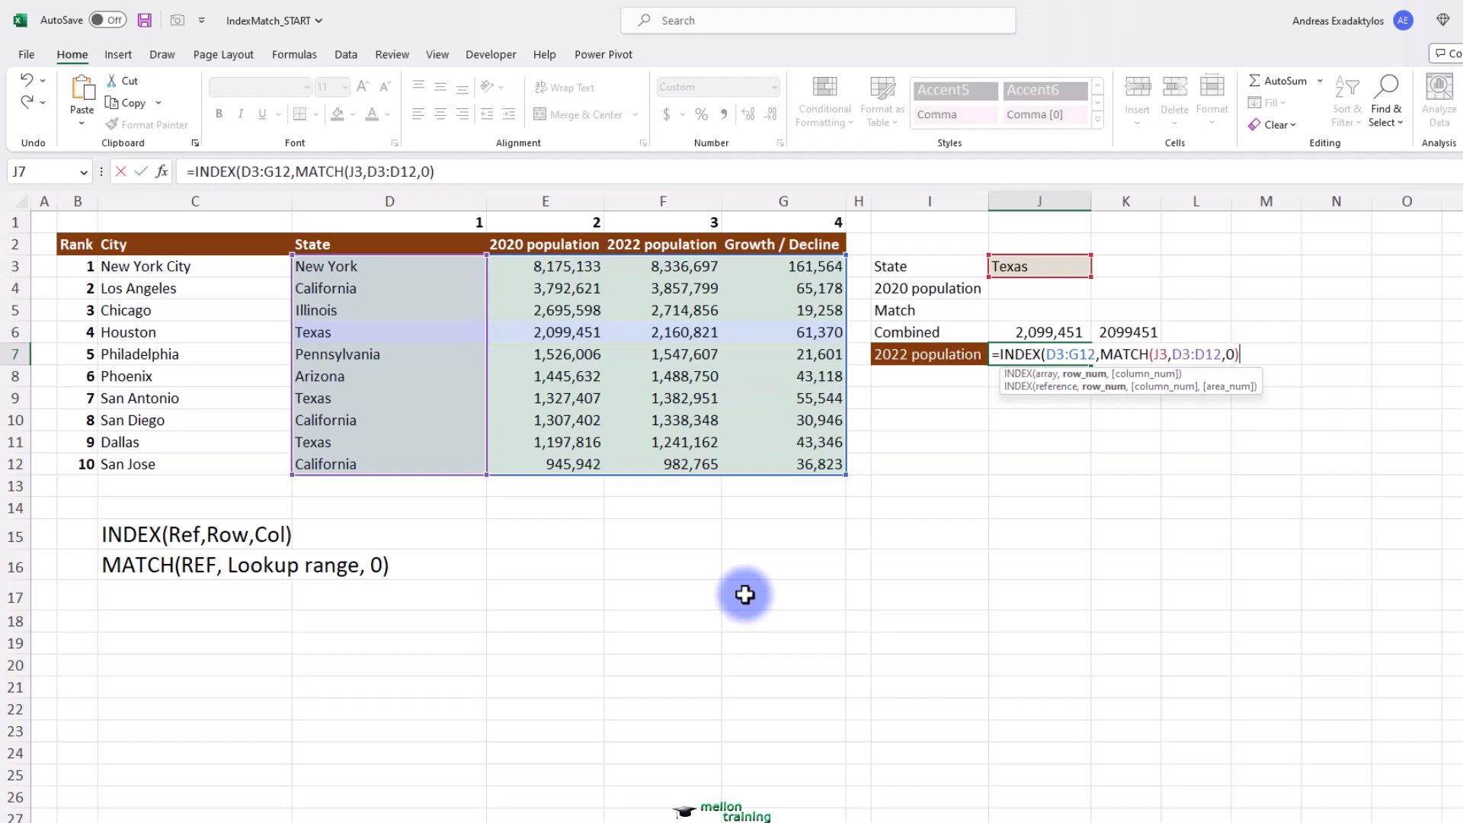
- Complete the J7 formula with MATCH(I7,D2:G2,0) as the INDEX column number
text(,)
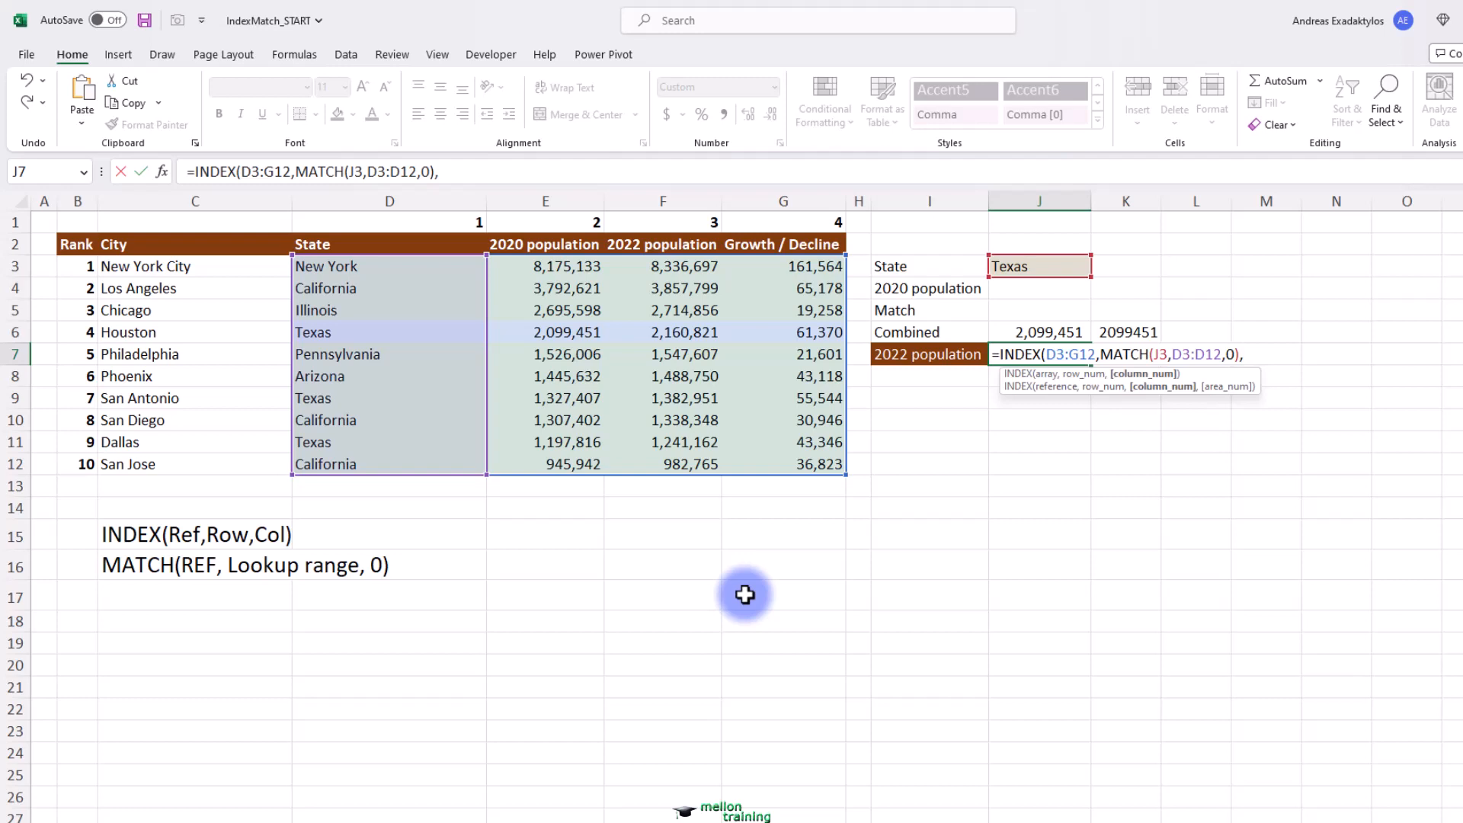
text(matc)
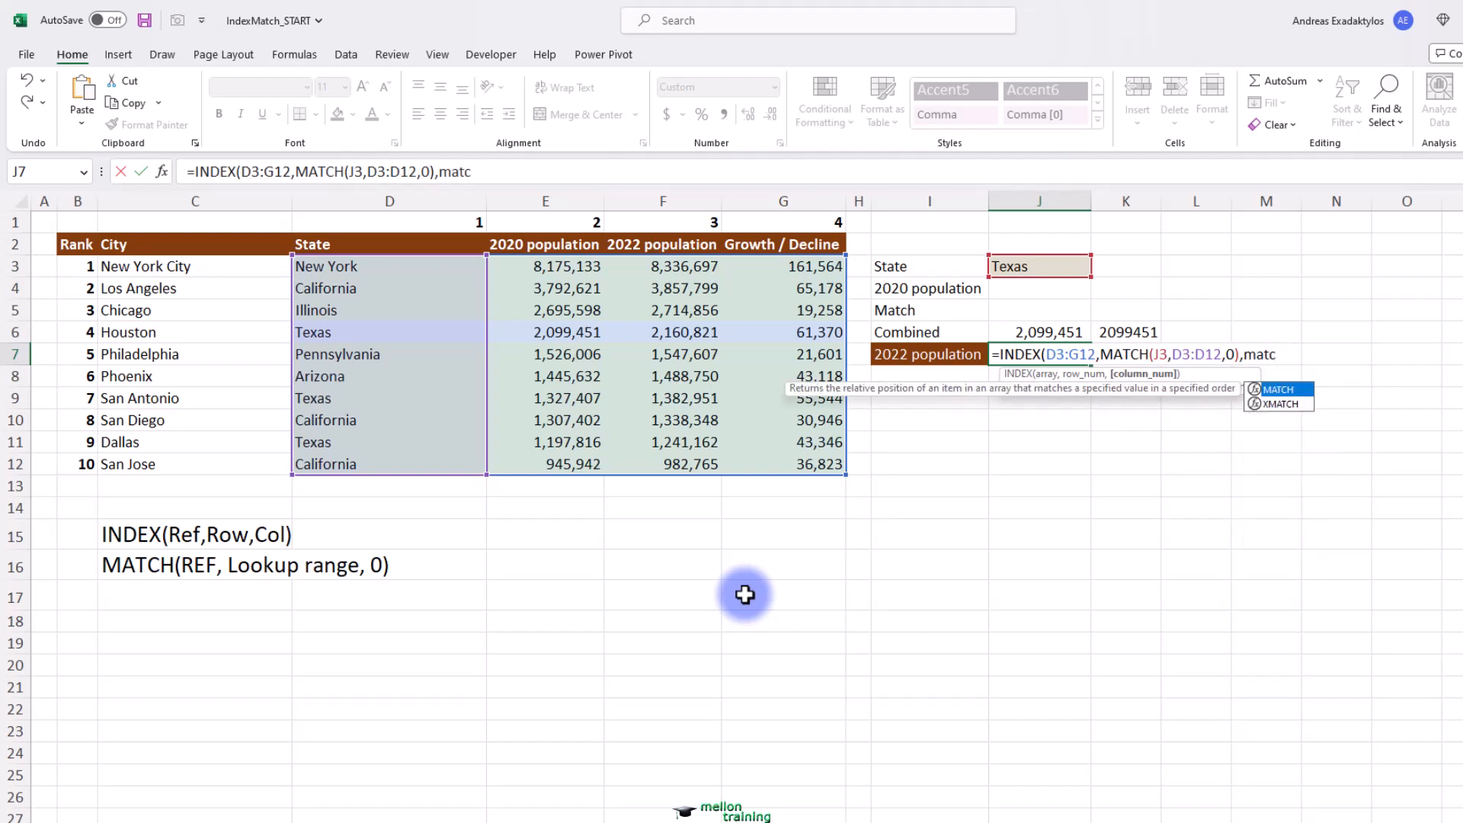
key(Tab)
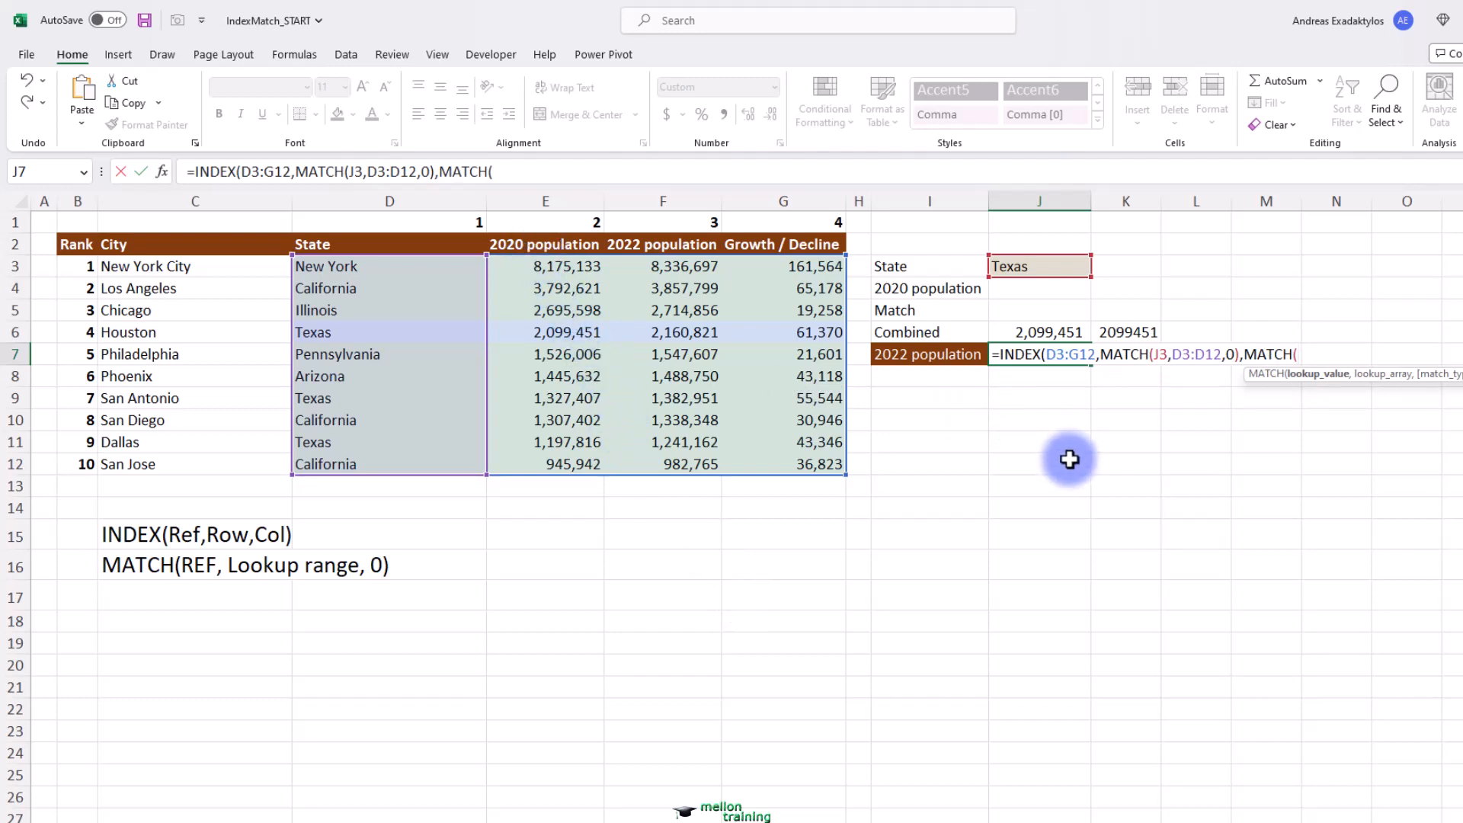
click(930, 353)
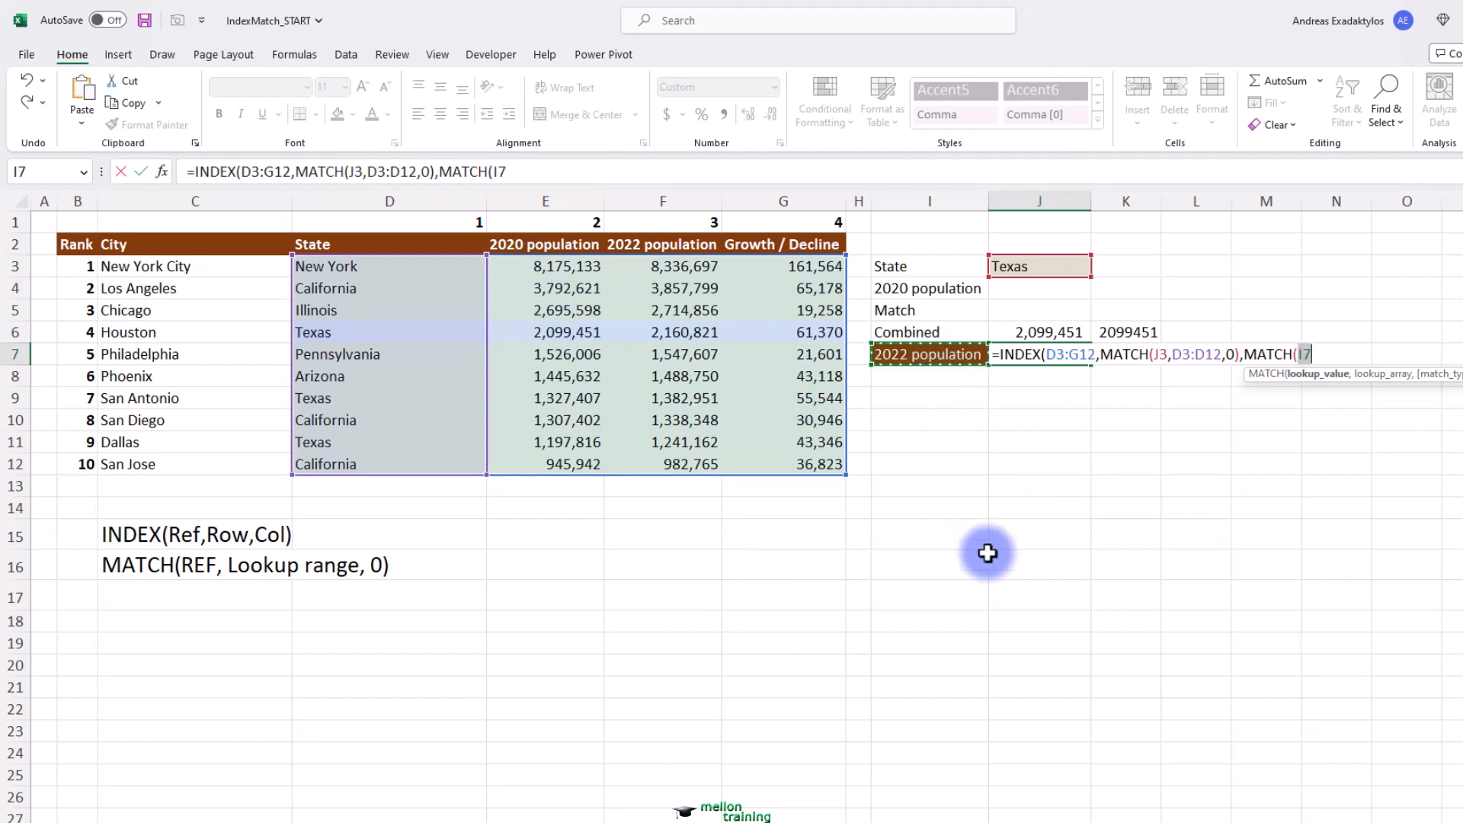
text(,)
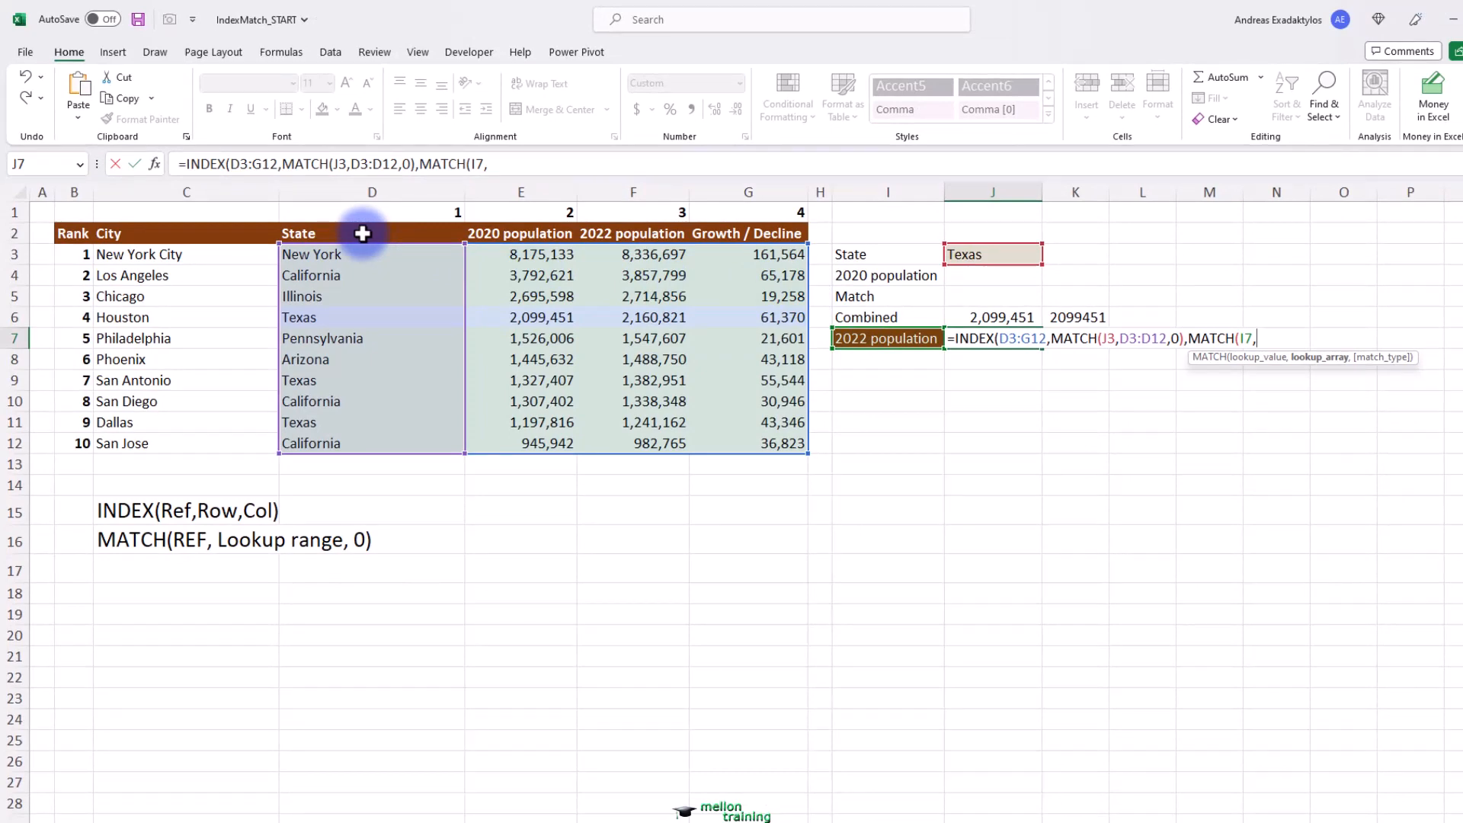
drag(362, 233, 766, 232)
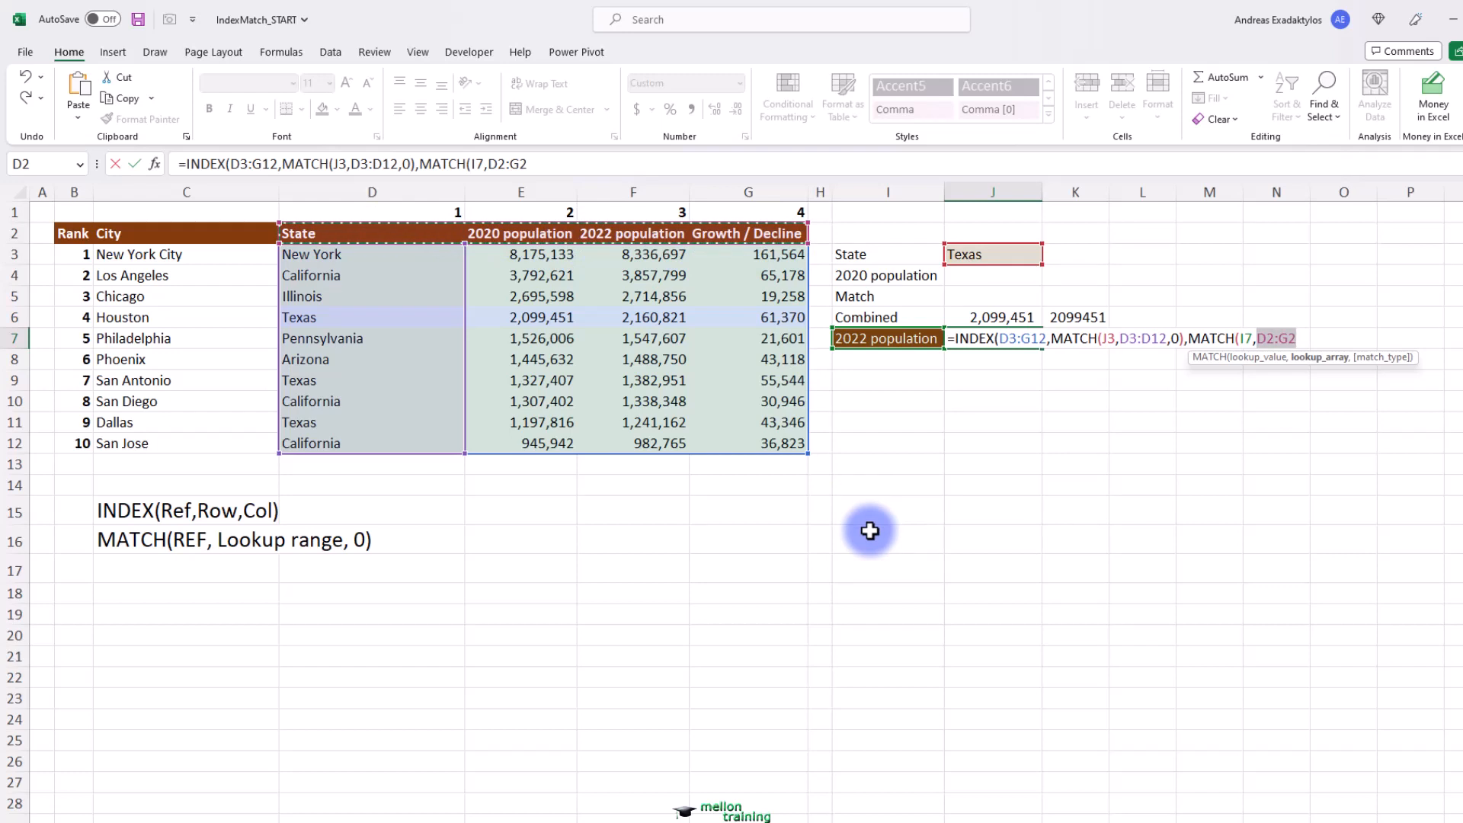
text(,0)
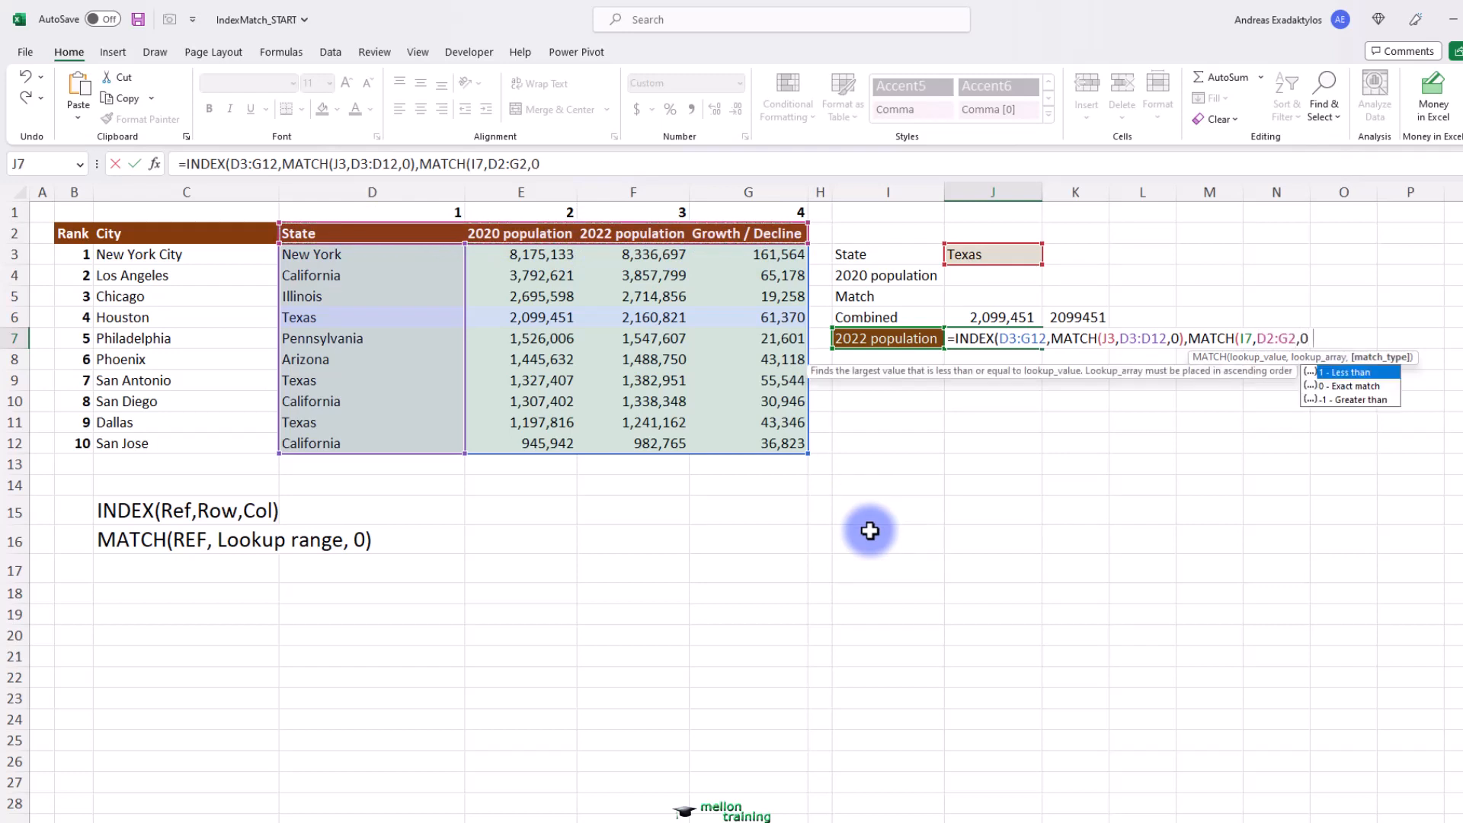
text())
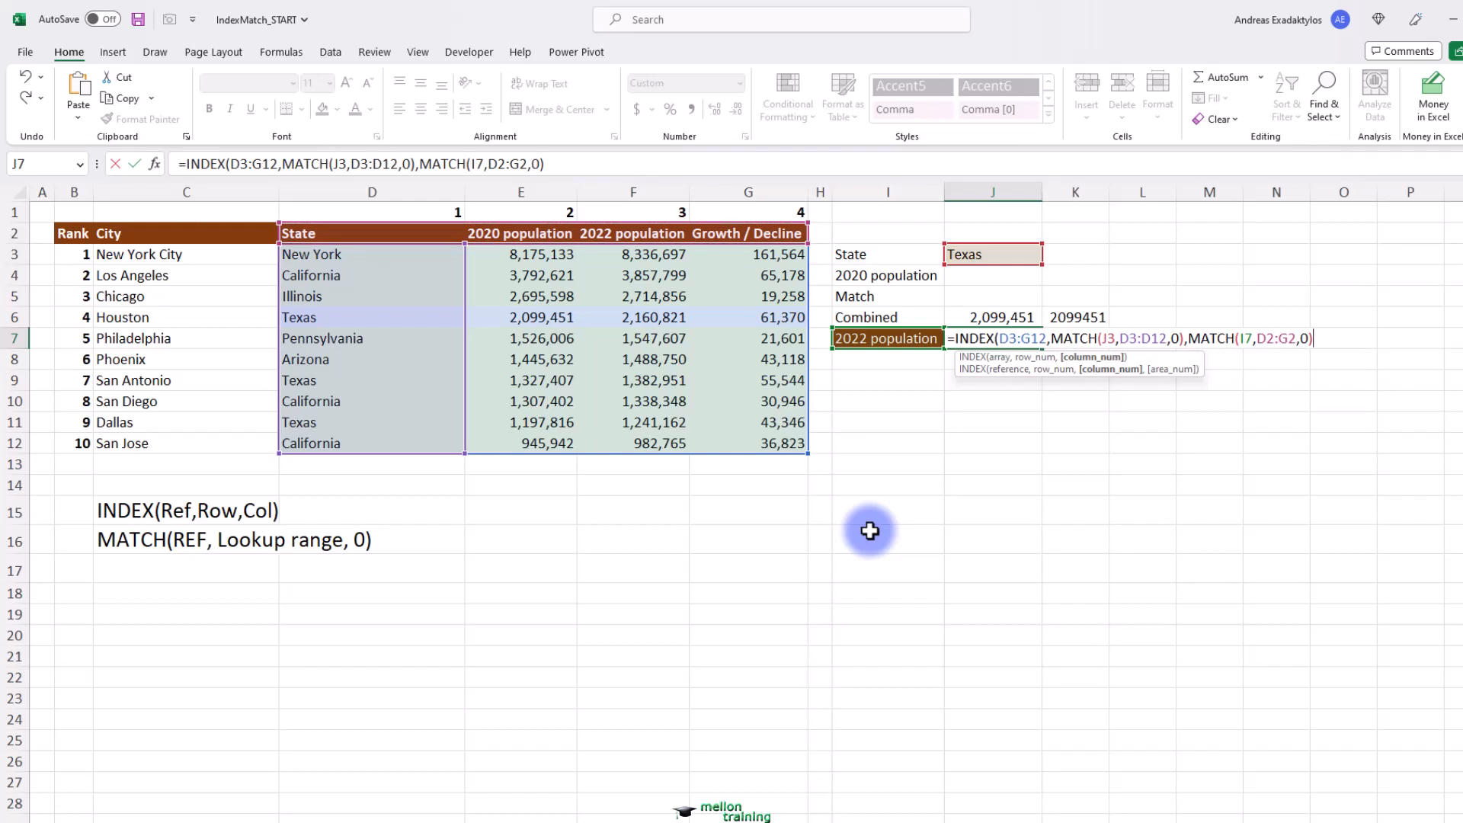
text())
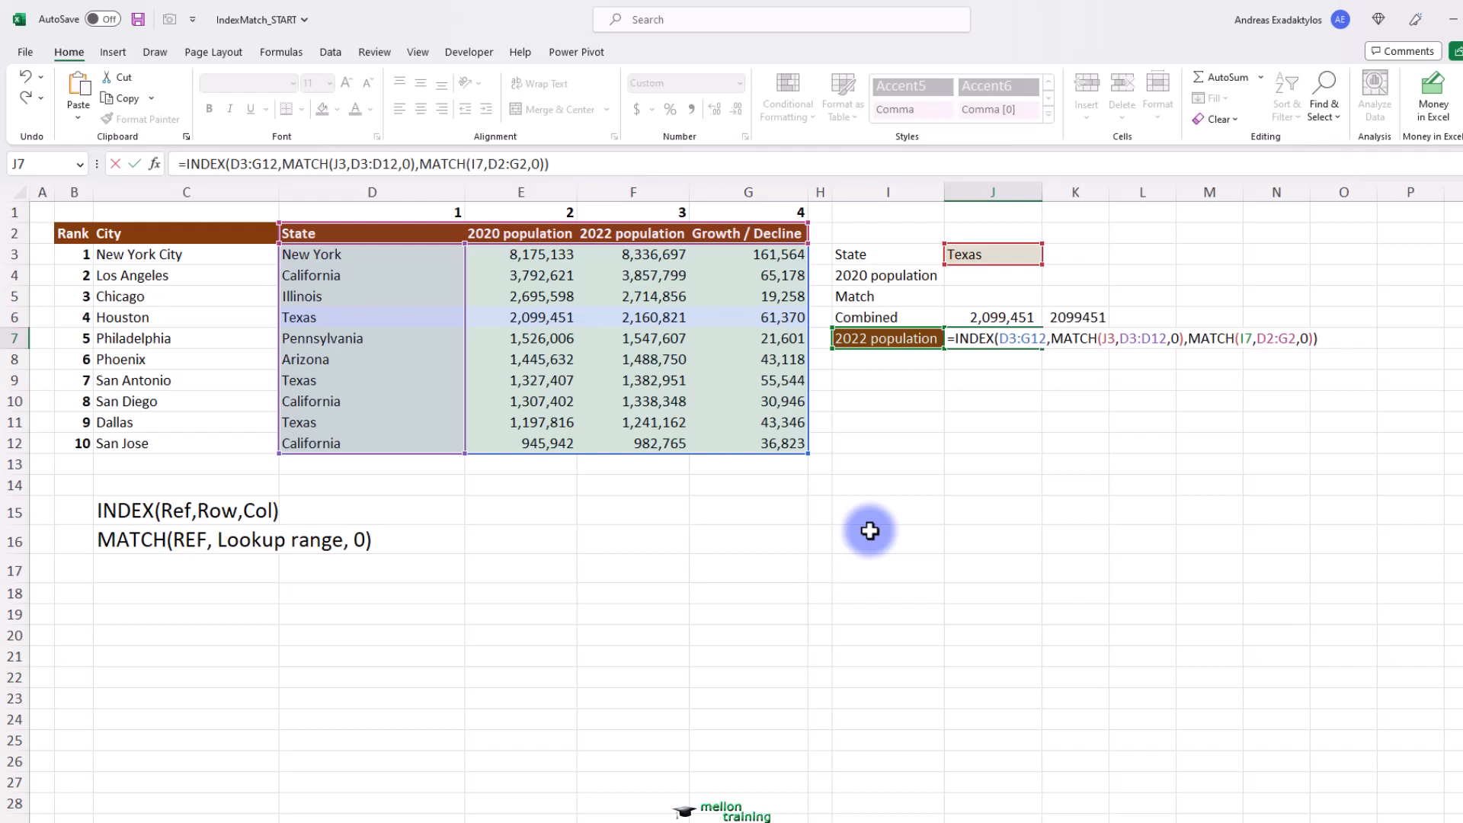
key(Return)
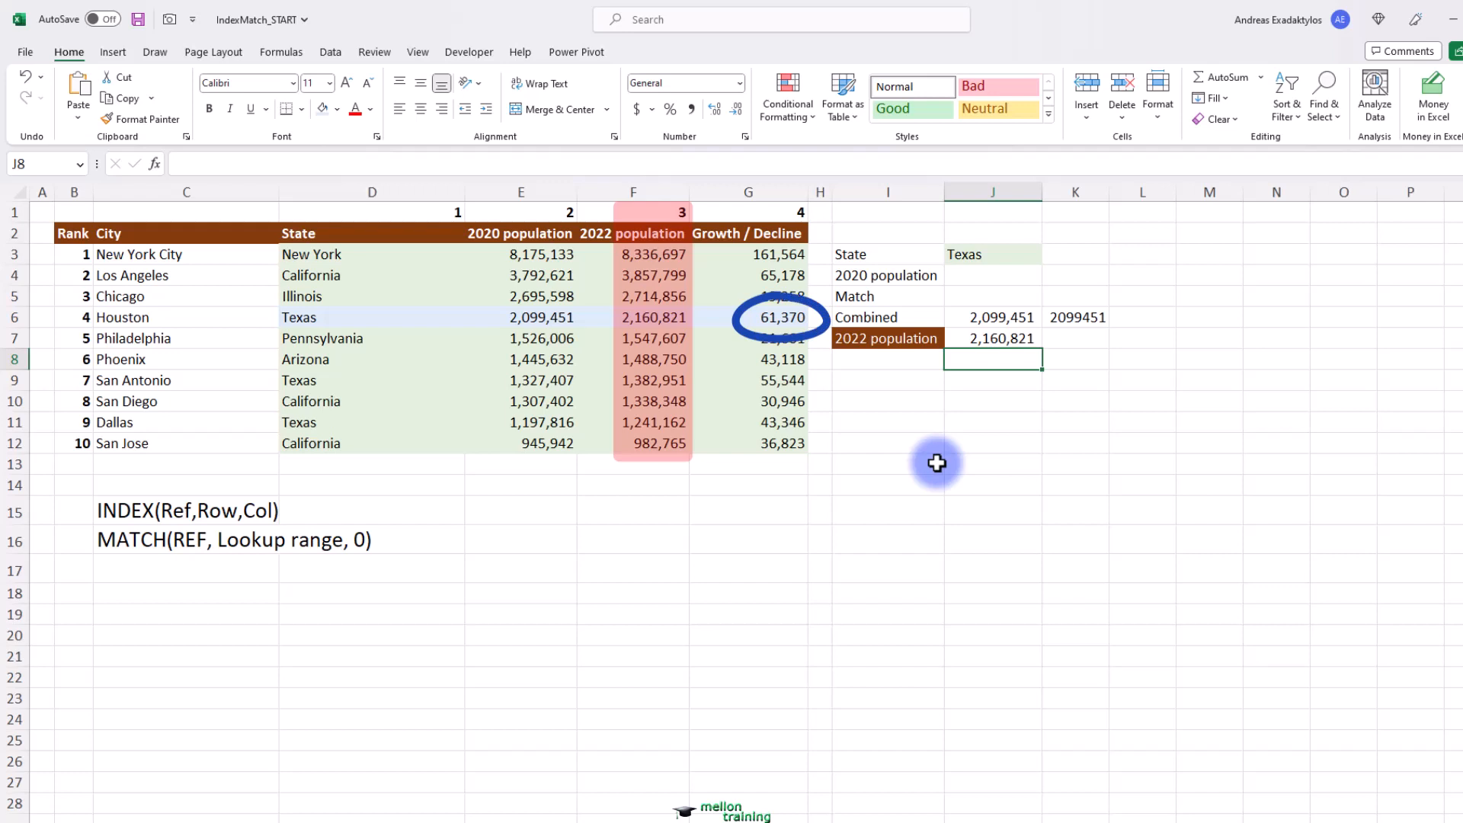
- Copy the Growth / Decline header from G2 over the lookup label in I7
click(765, 232)
key(ctrl+c)
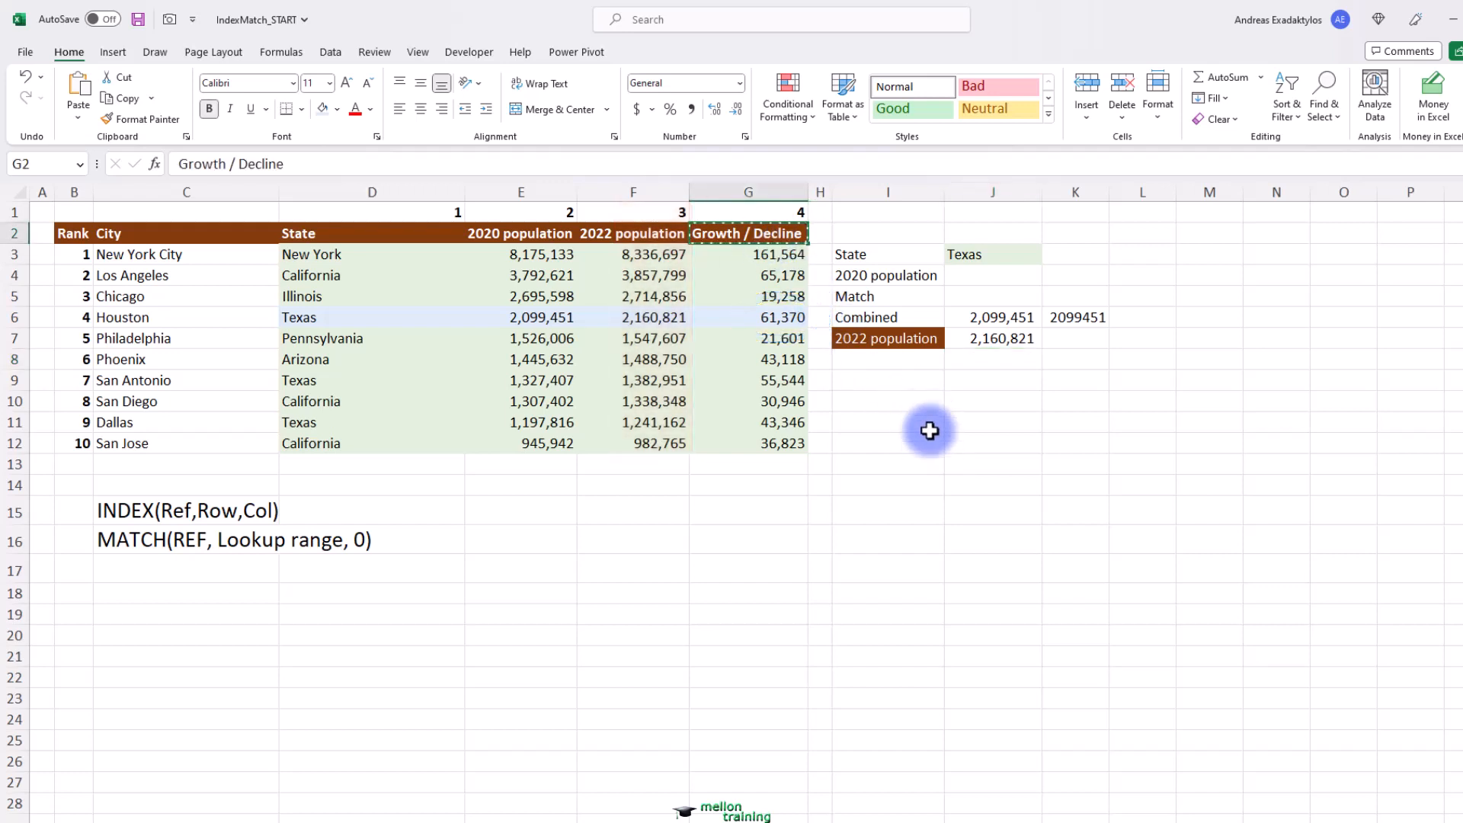
click(895, 341)
key(ctrl+v)
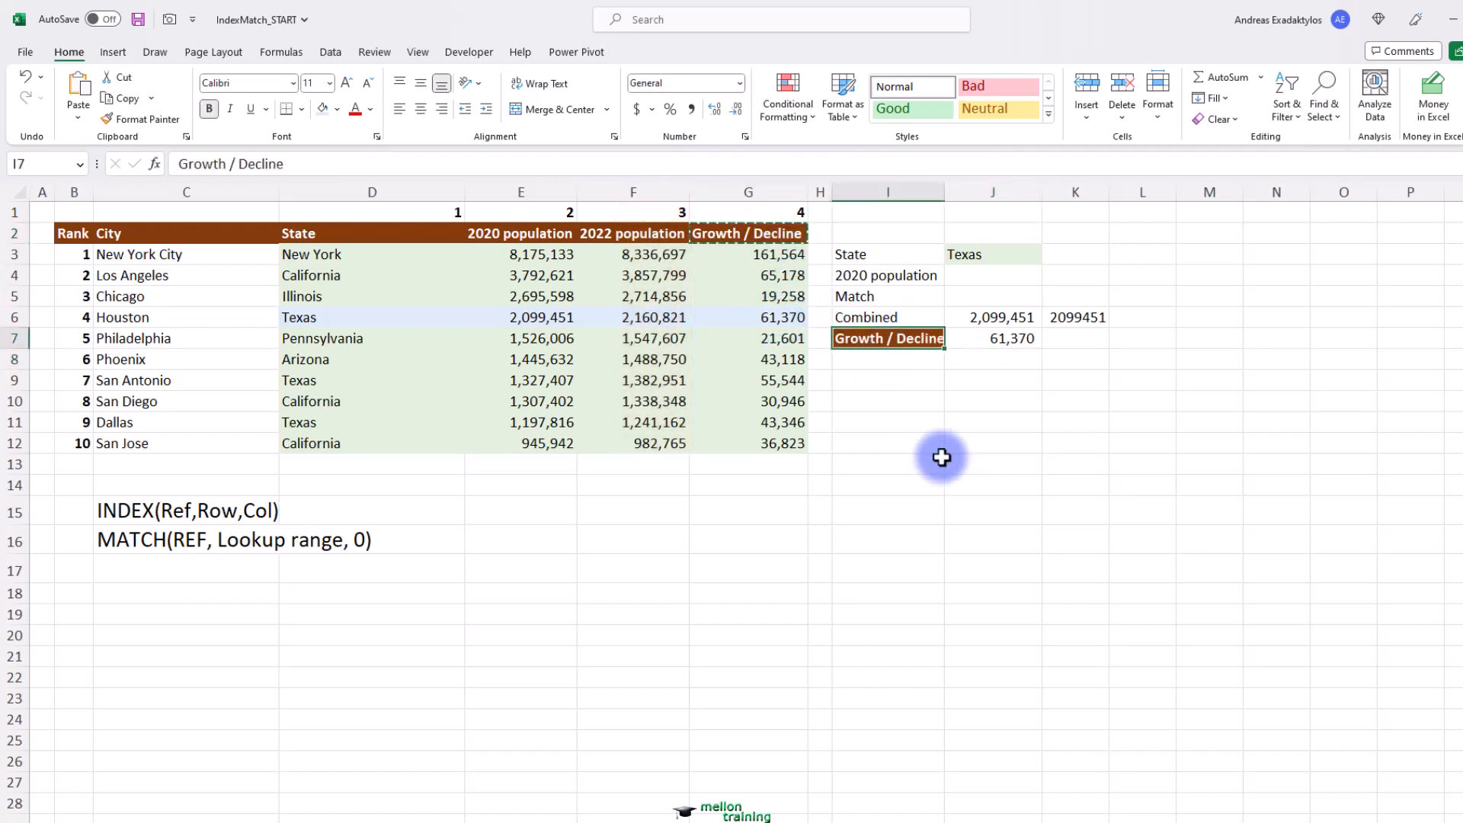